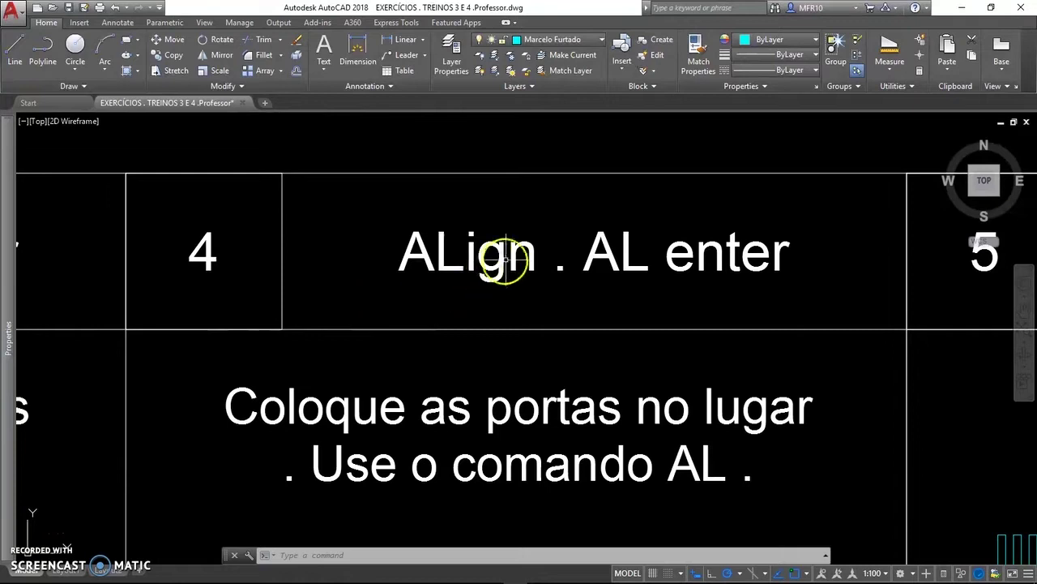
- Zoom and pan to centre the Exercise 4 floor plan and its three loose doors
scroll(442, 322, down, 2)
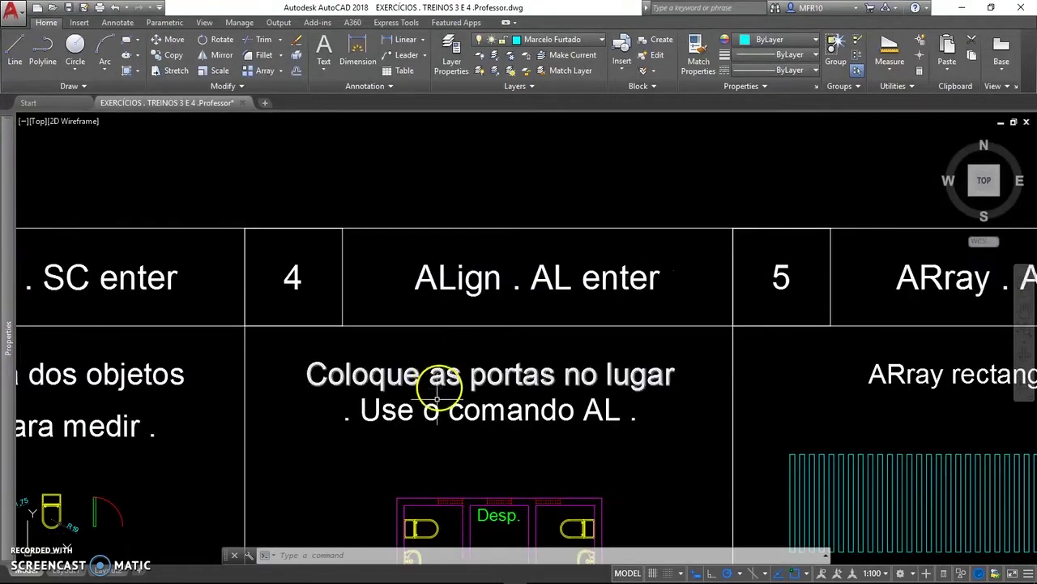
middle_drag(437, 397, 422, 290)
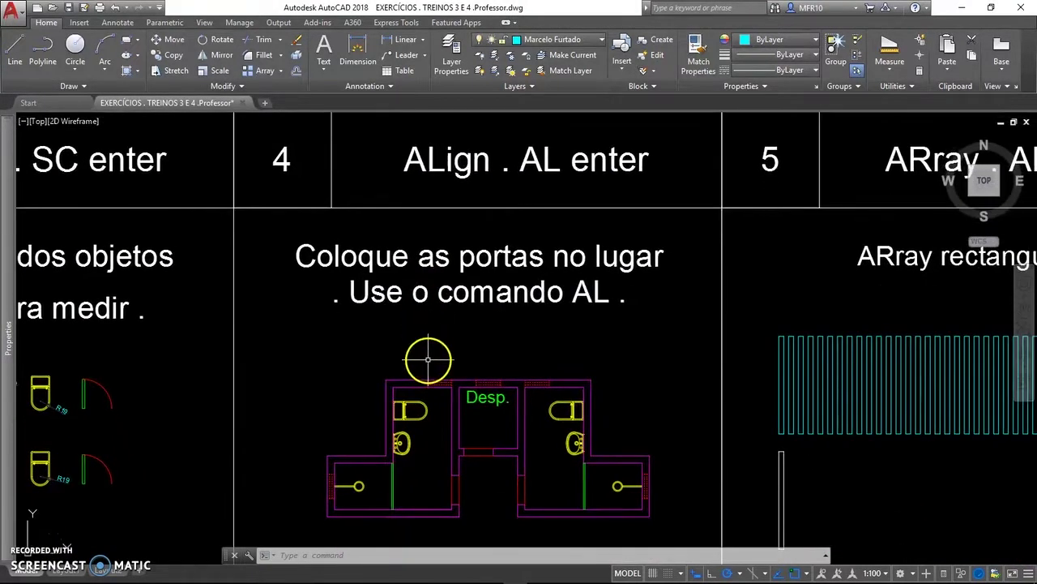
middle_drag(428, 359, 424, 348)
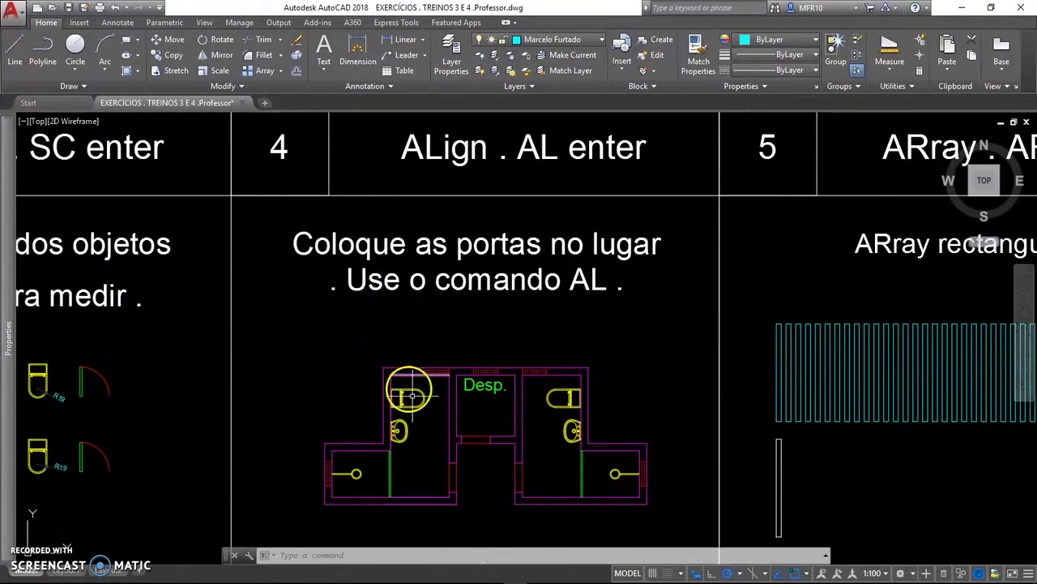
scroll(417, 387, down, 1)
scroll(453, 408, down, 1)
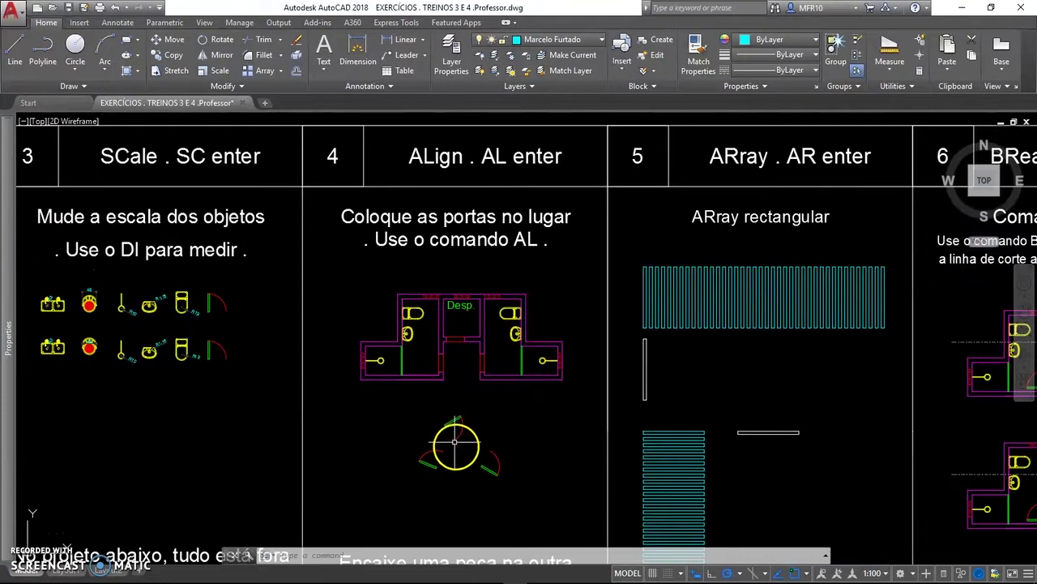
scroll(455, 442, up, 1)
scroll(462, 454, up, 1)
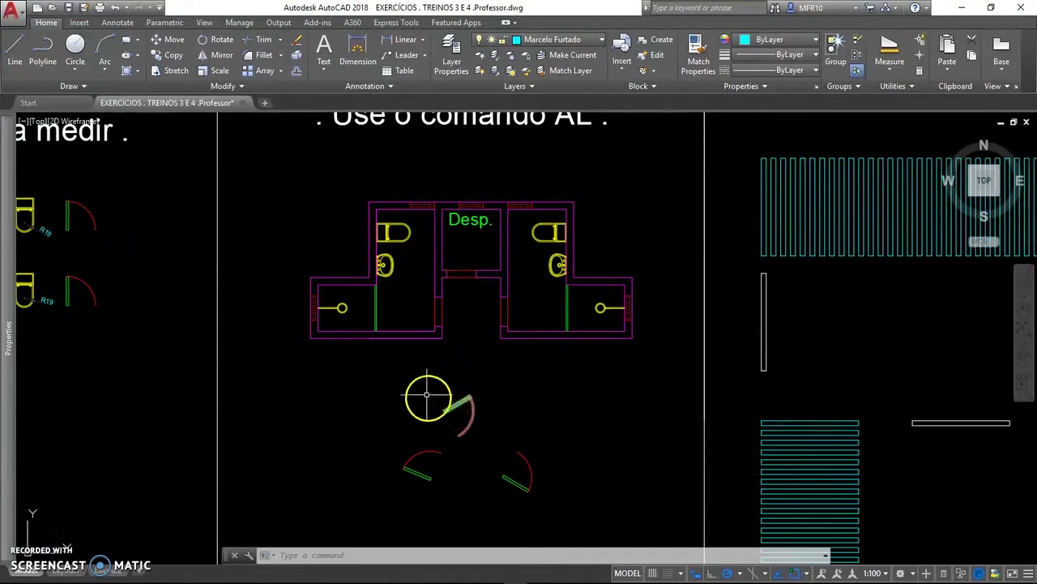
- ALIGN the first door's leaf and arc ends to the central passage opening corners, without scaling
text(al)
key(Return)
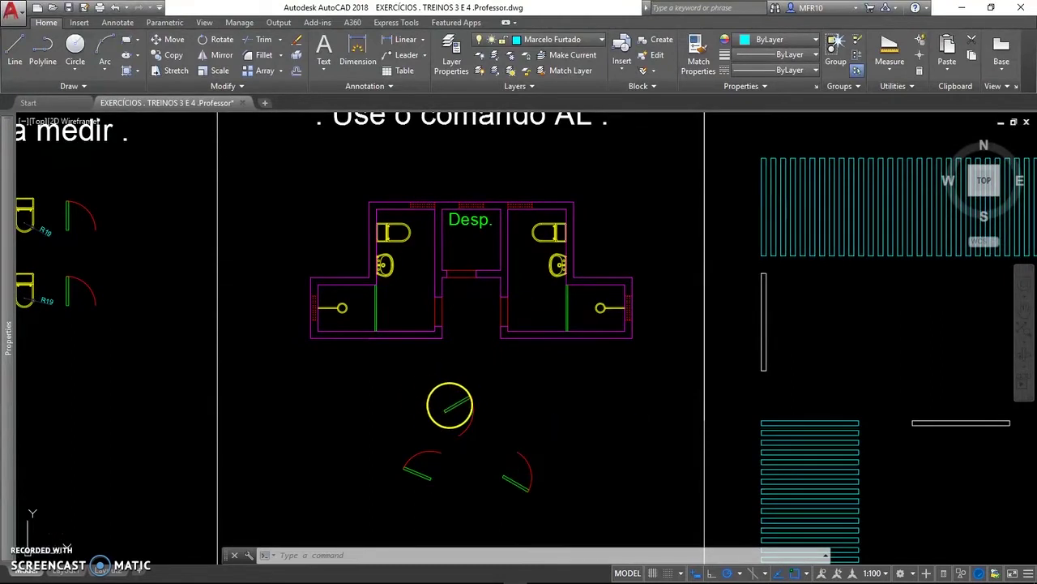
key(Return)
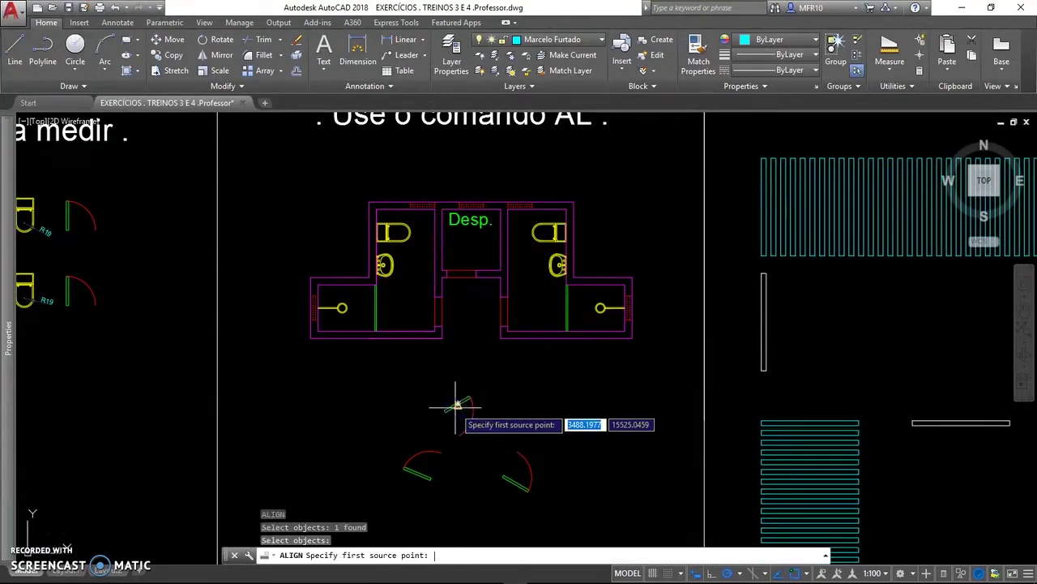
scroll(457, 408, up, 4)
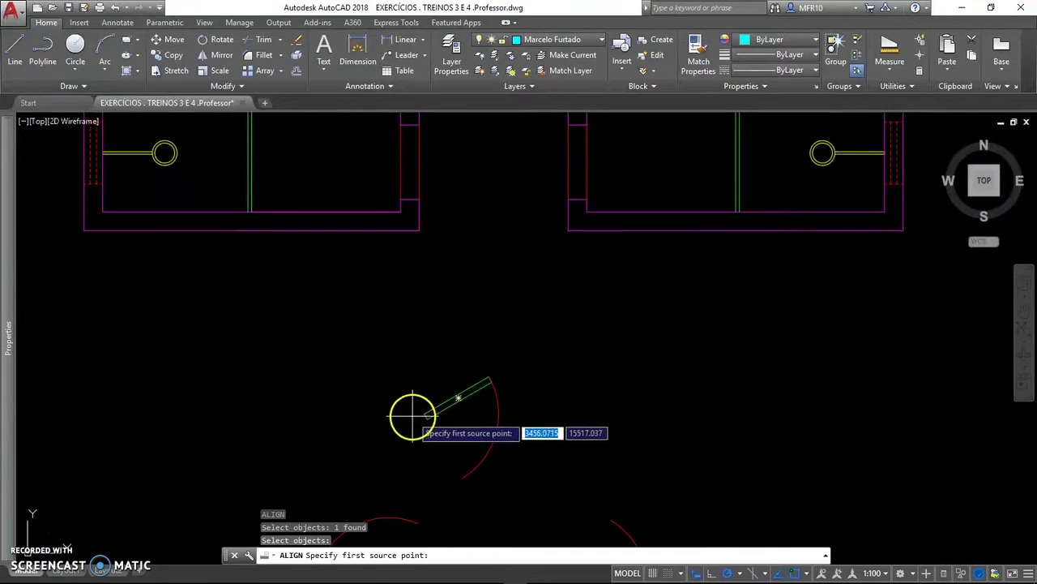
click(423, 414)
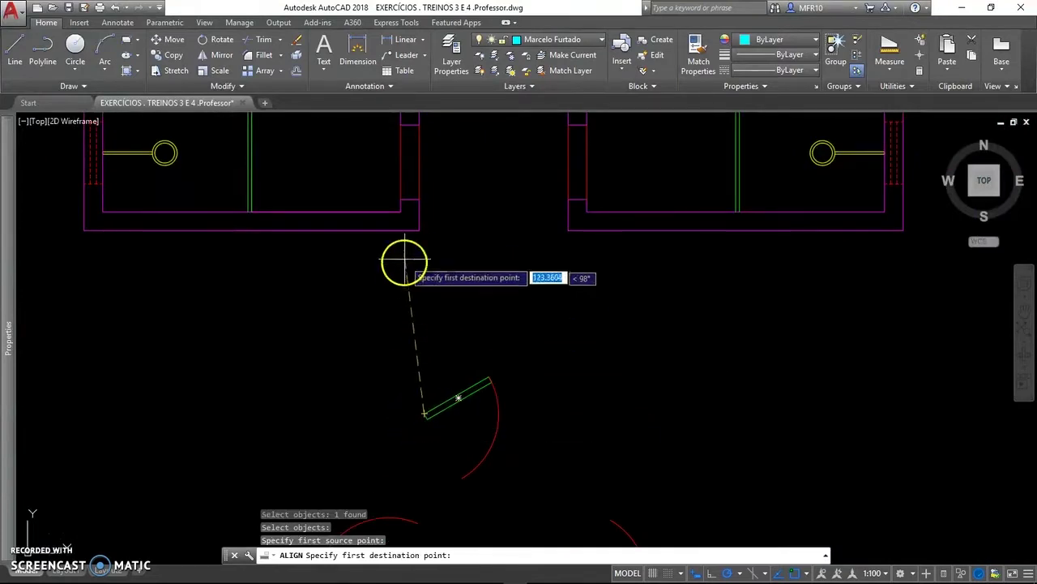
click(401, 198)
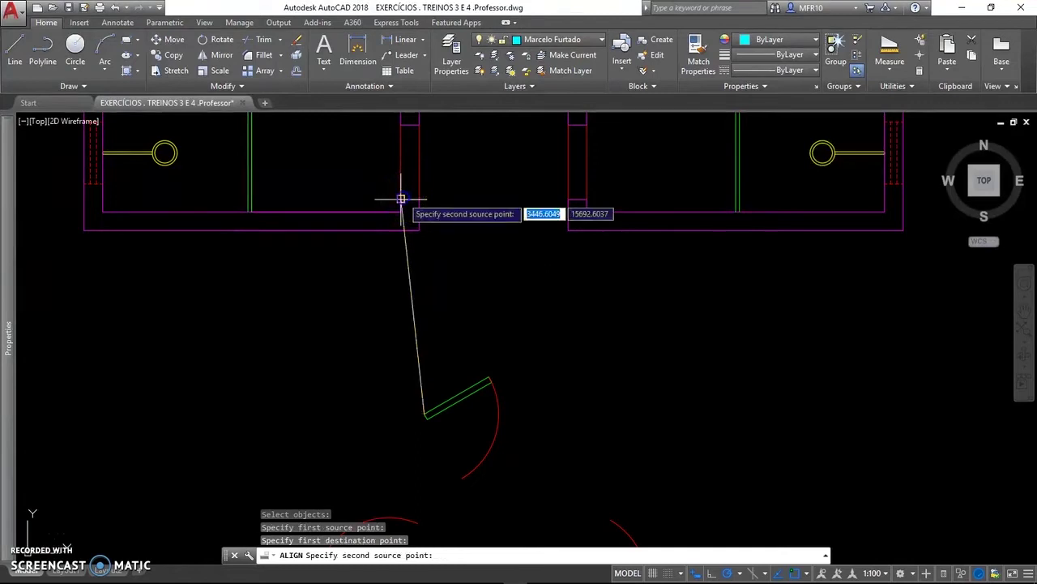
click(461, 478)
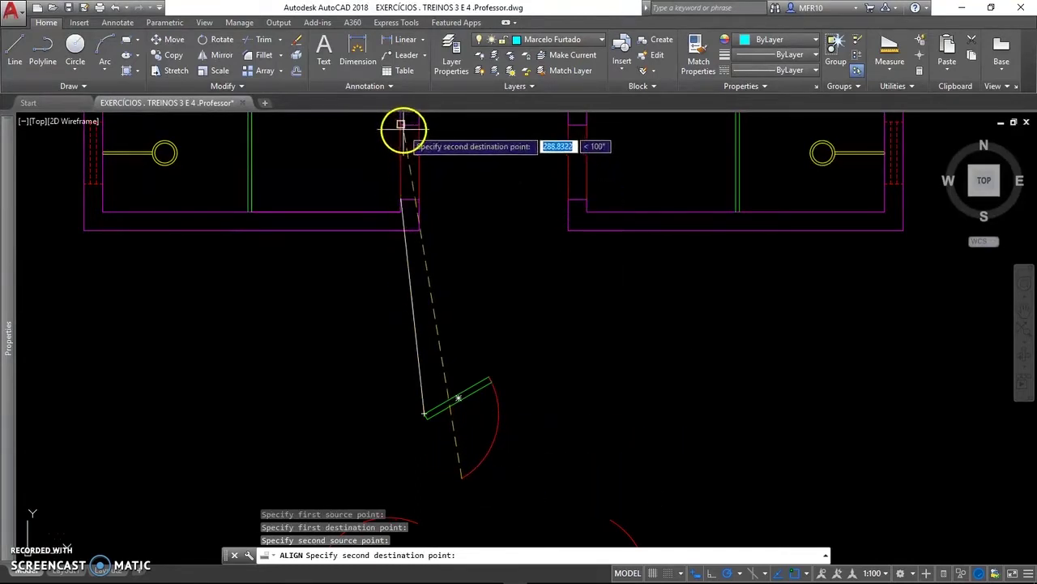
click(401, 123)
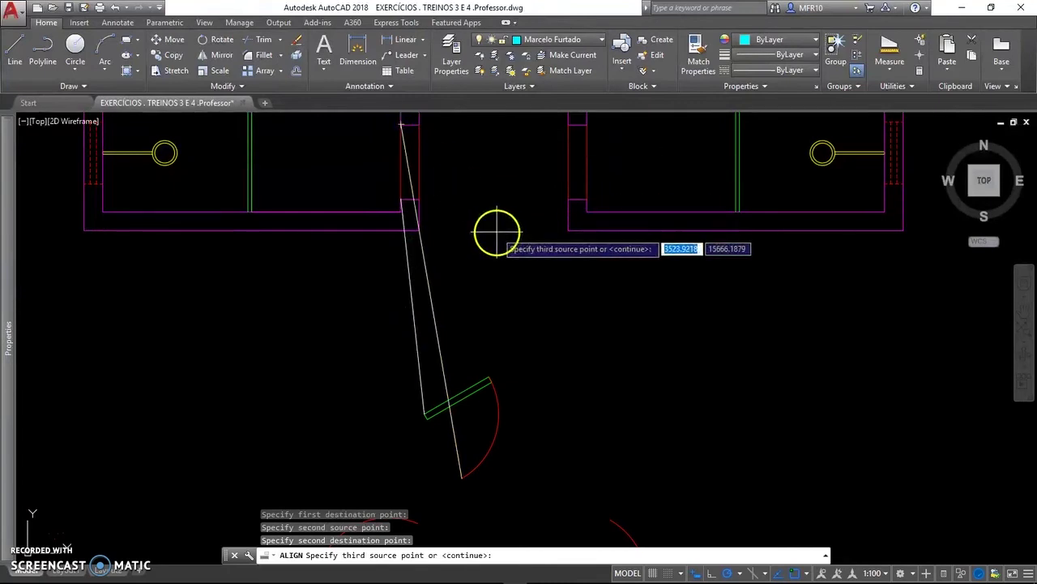
key(Return)
key(Return)
scroll(488, 299, down, 1)
scroll(484, 328, down, 1)
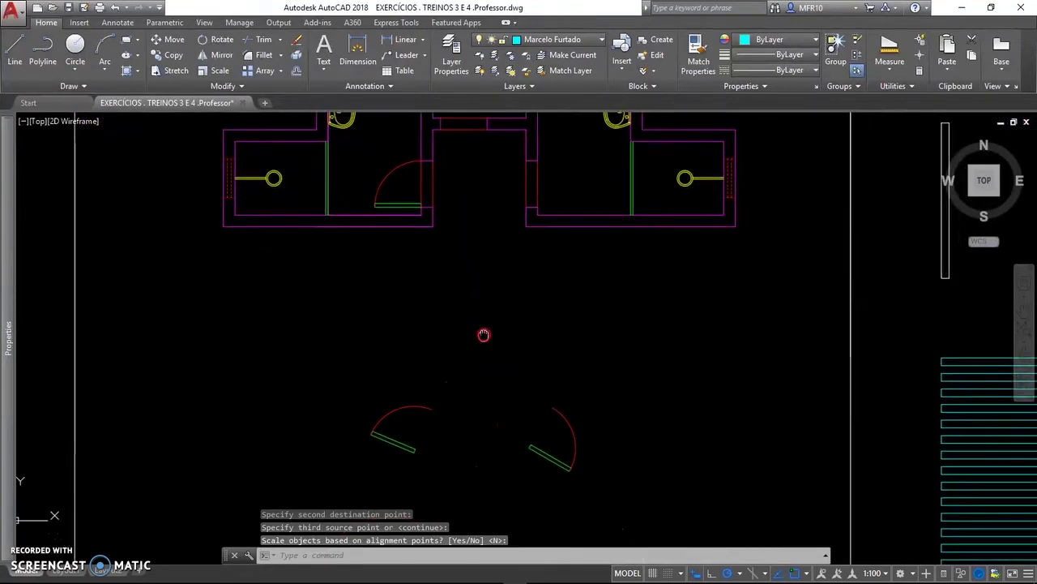
key(Return)
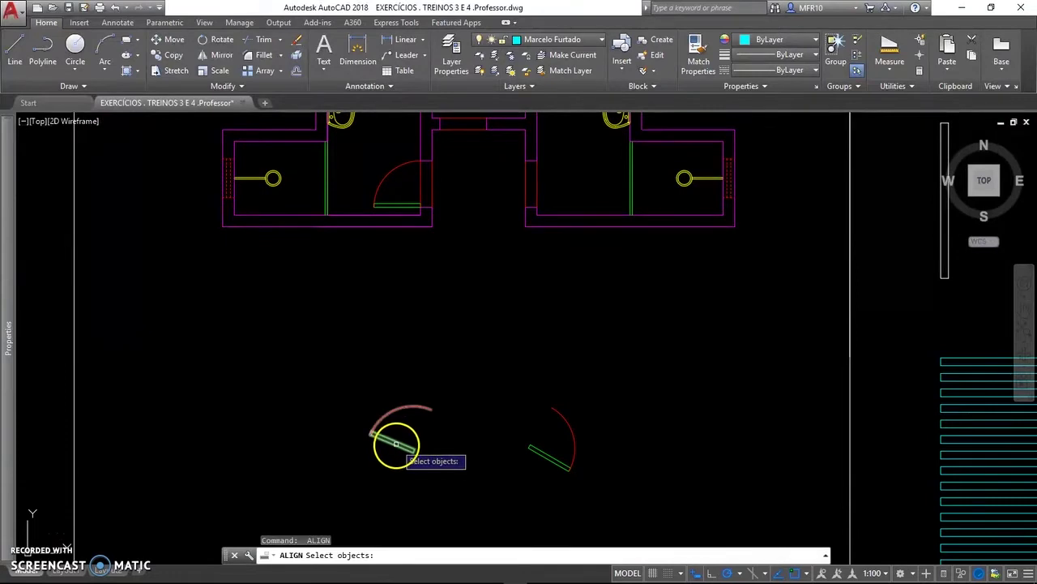
click(402, 444)
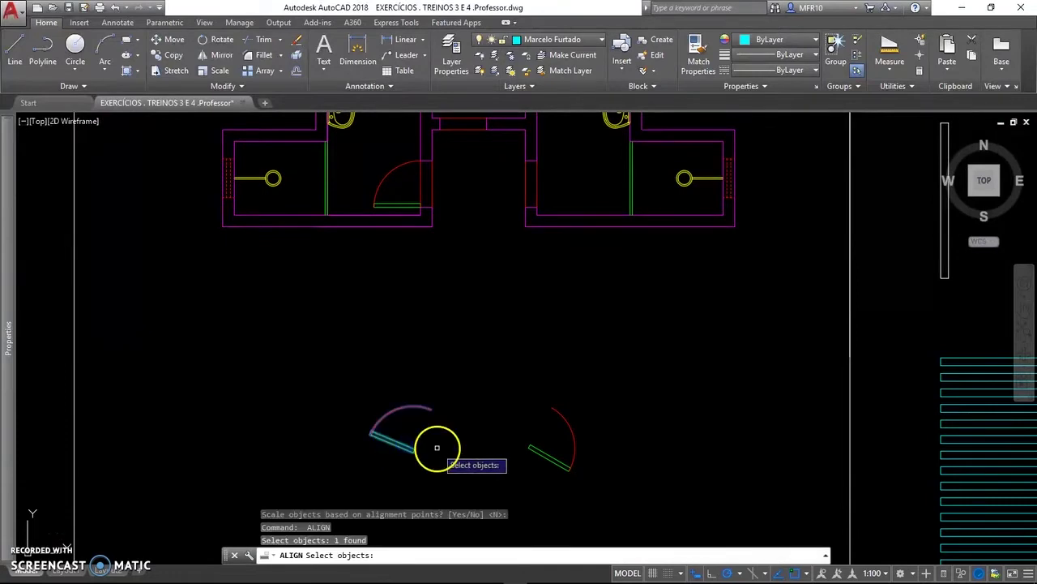
key(Return)
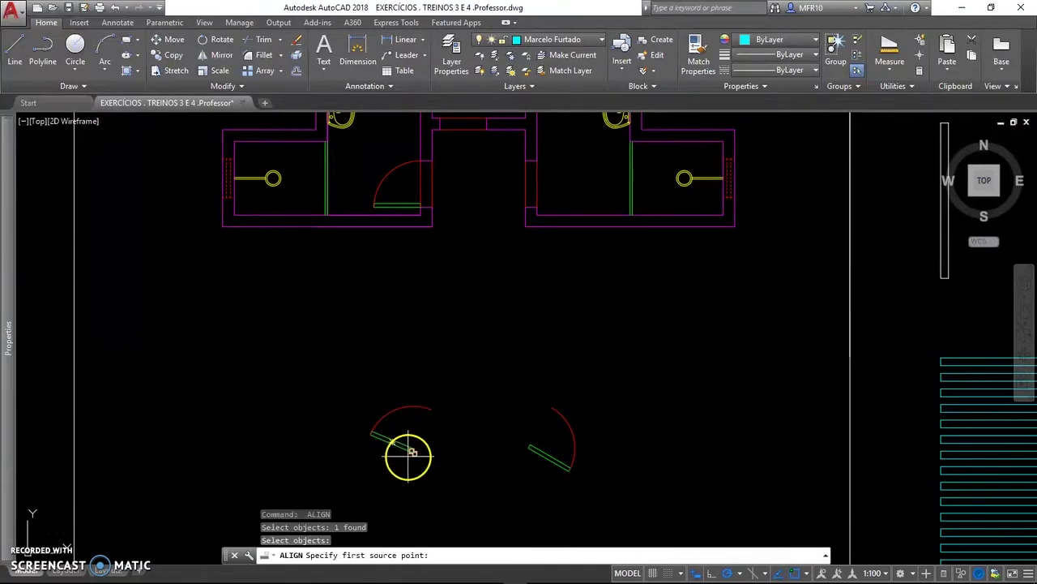
click(412, 451)
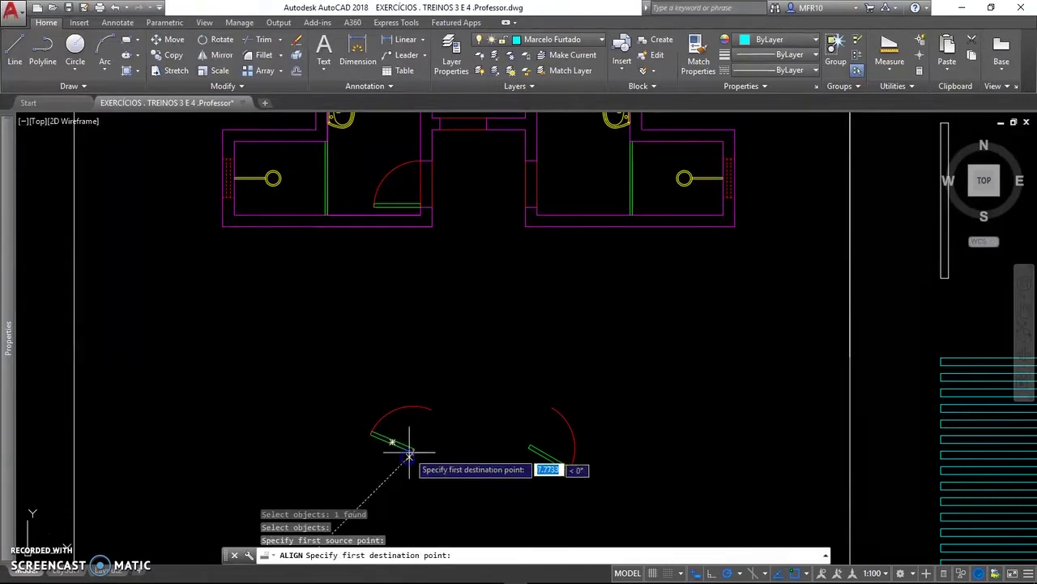
click(536, 207)
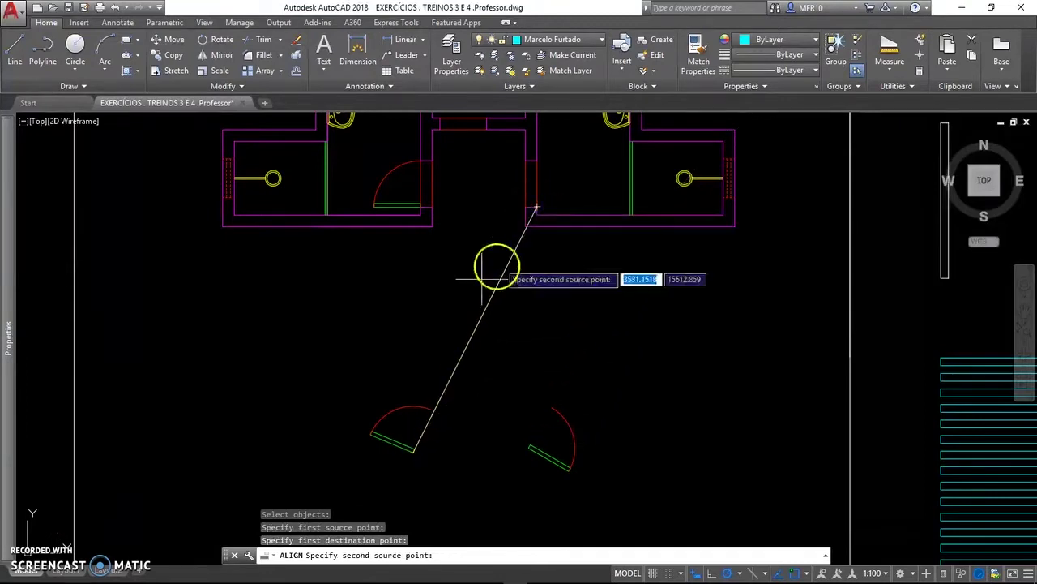
click(430, 405)
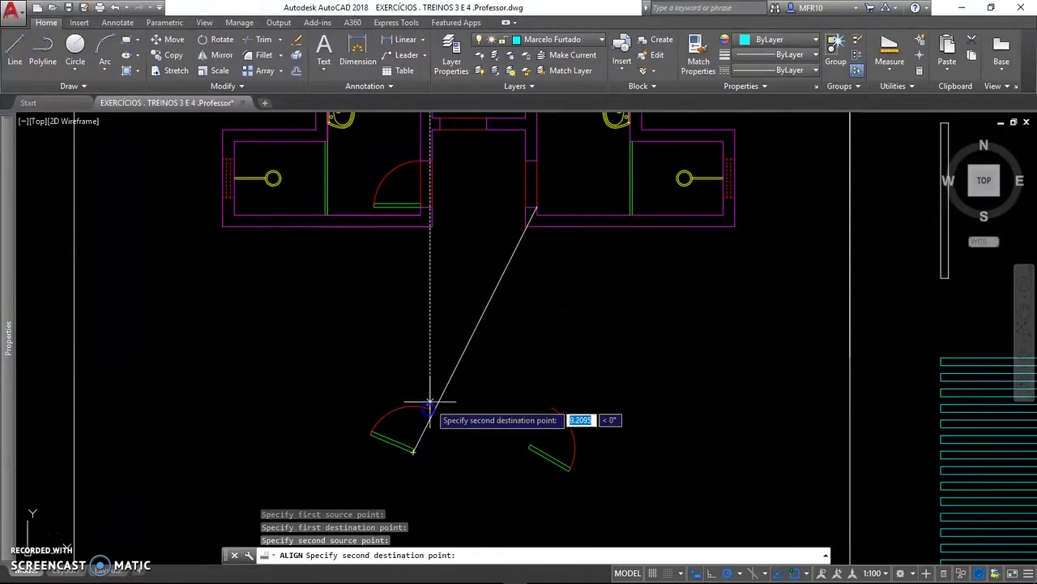
click(536, 160)
key(Return)
key(Return)
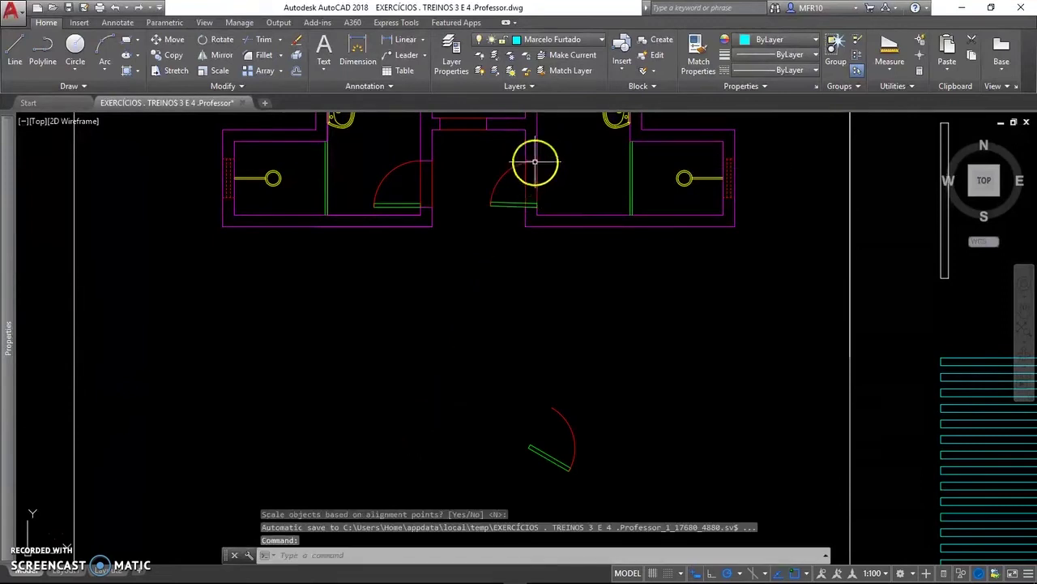
scroll(534, 161, up, 2)
scroll(536, 160, up, 2)
scroll(535, 219, up, 2)
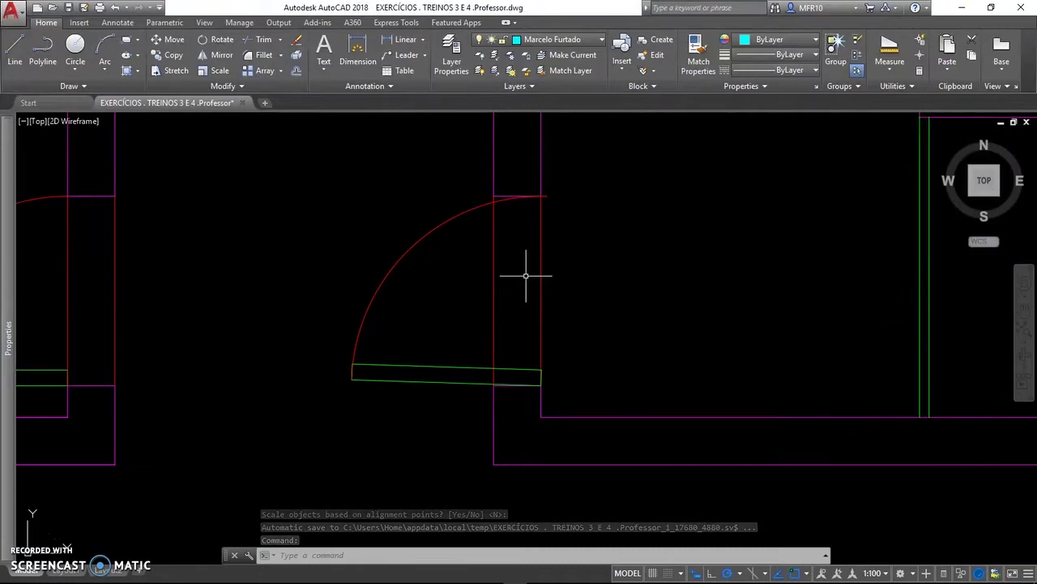
key(ctrl+z)
key(ctrl+z)
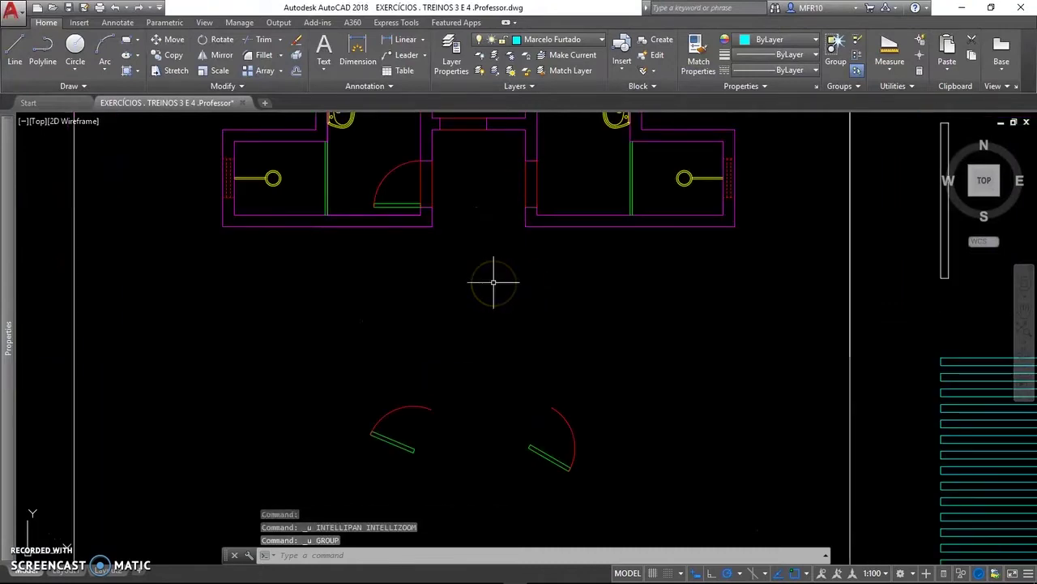
- Start ALIGN on the left loose door, matching its hinge corner to the bathroom wall corner
text(l)
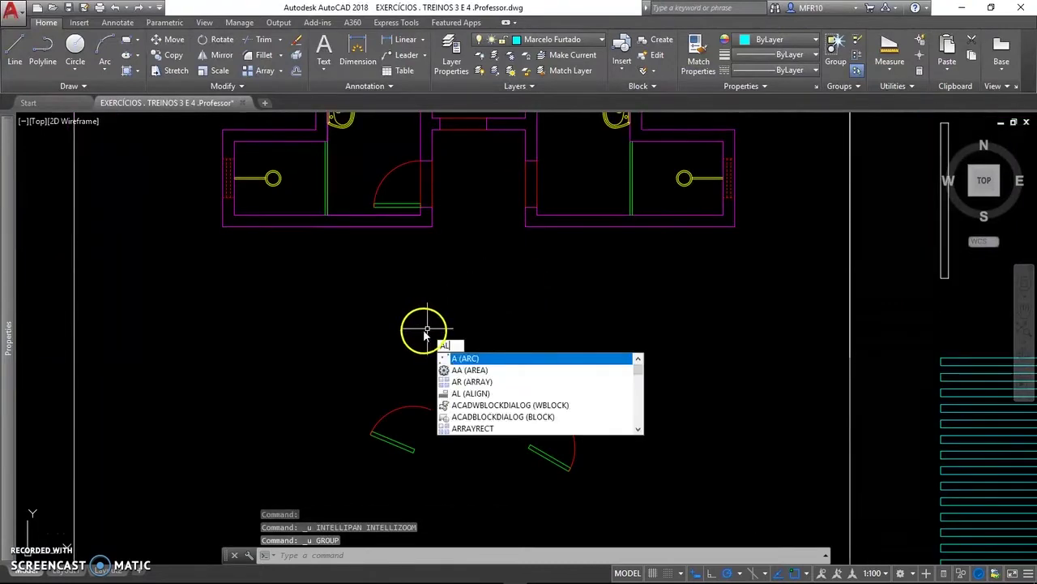
key(Return)
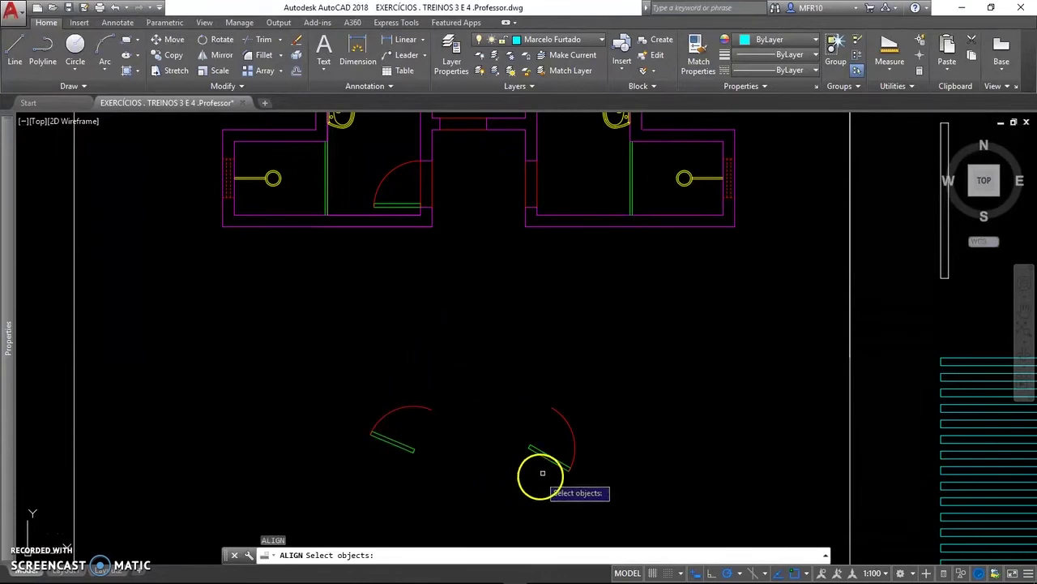
click(408, 447)
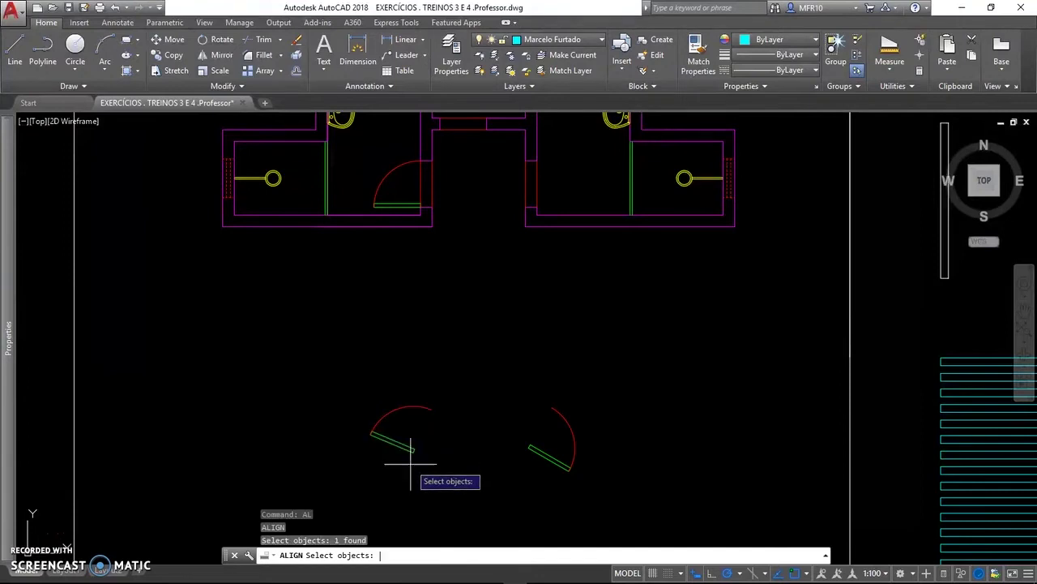
key(Return)
scroll(412, 451, up, 5)
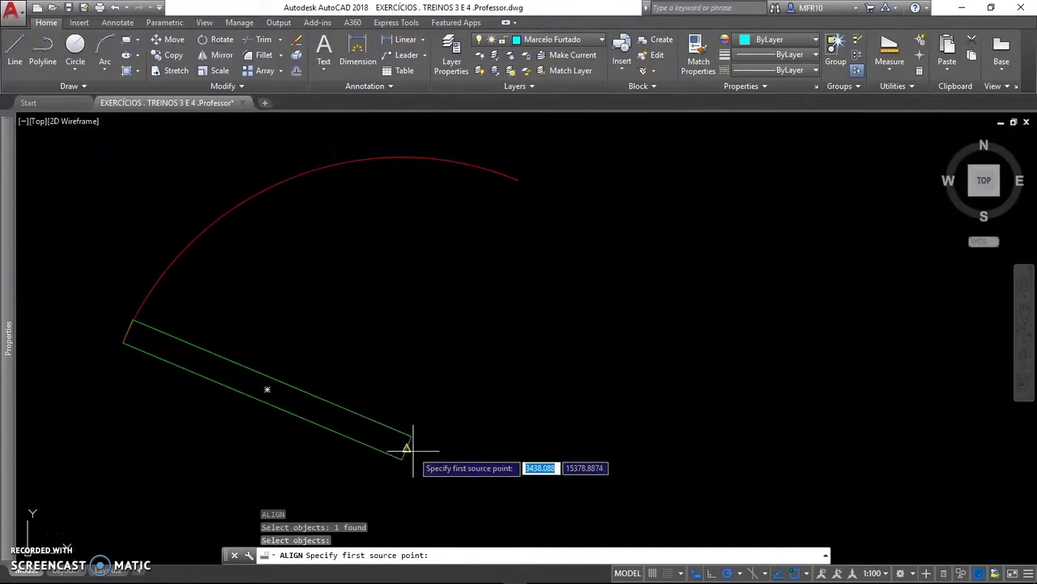
click(402, 460)
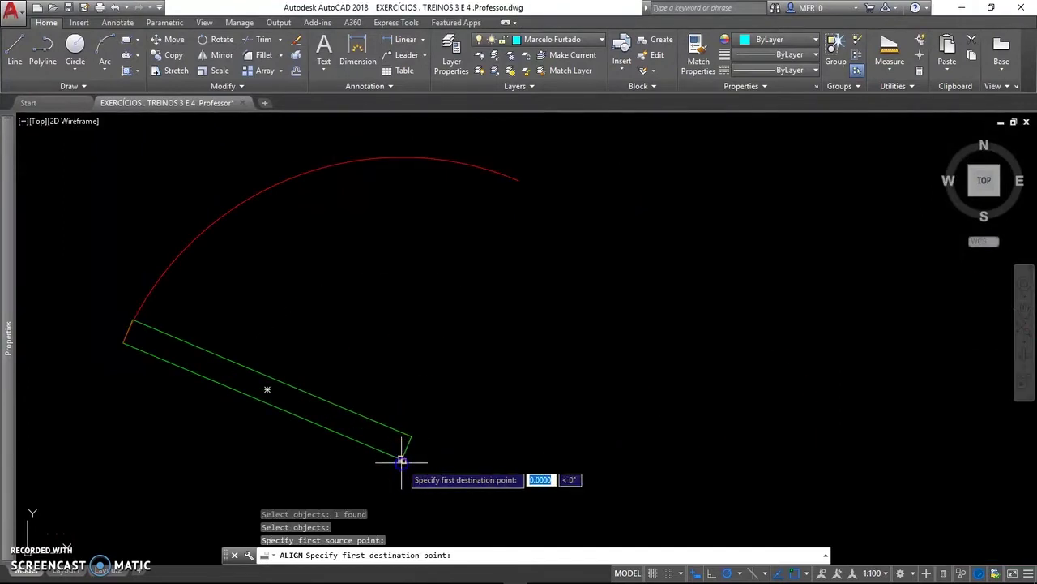
scroll(406, 450, down, 5)
scroll(519, 212, up, 2)
scroll(522, 217, up, 1)
click(518, 237)
- Match the door's second point to the wall opening and finish without rescaling
scroll(497, 294, down, 3)
scroll(492, 299, down, 1)
middle_drag(457, 369, 440, 297)
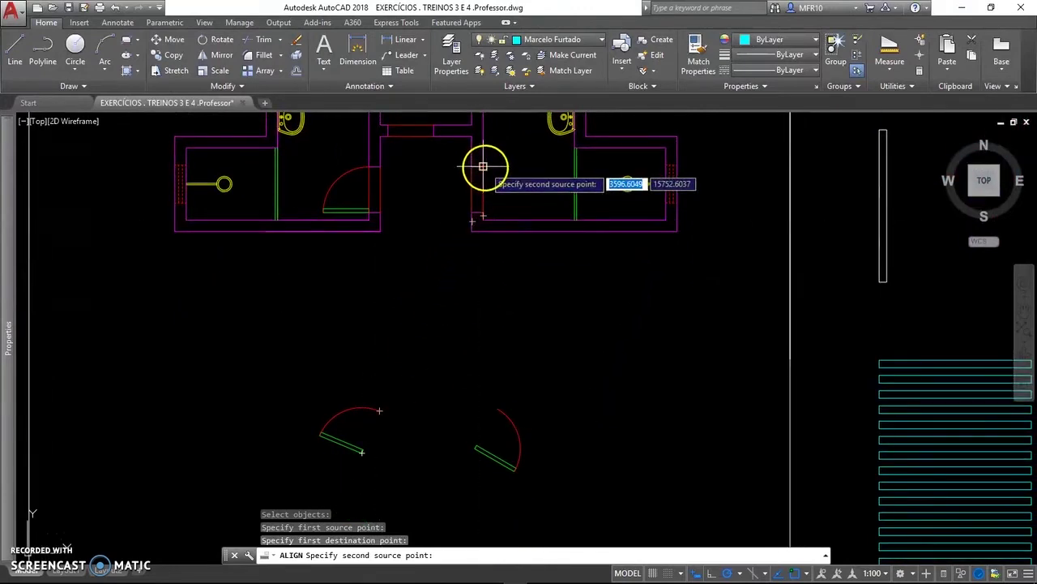
click(380, 411)
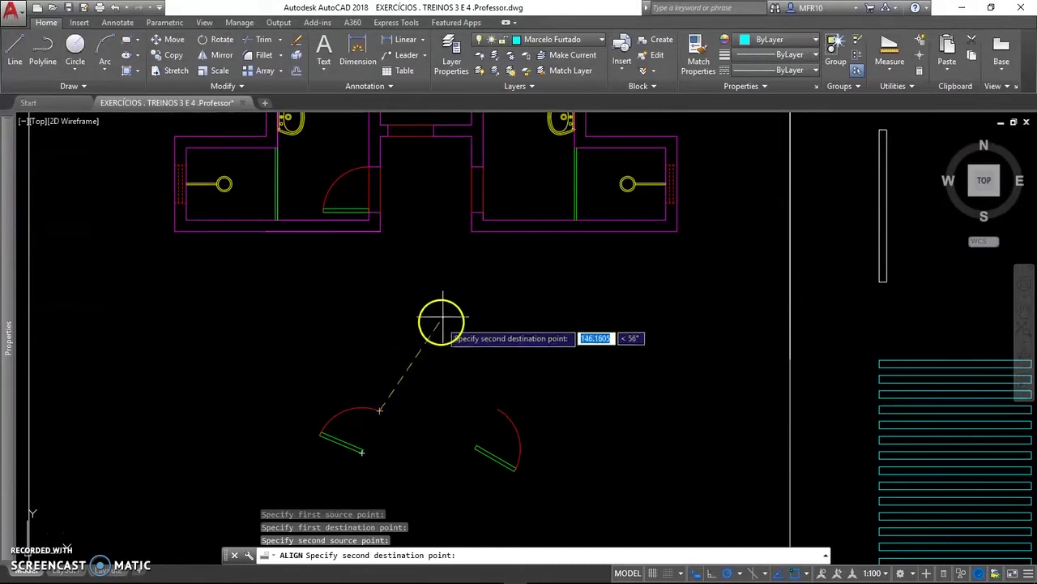
scroll(451, 294, up, 4)
middle_drag(460, 281, 405, 415)
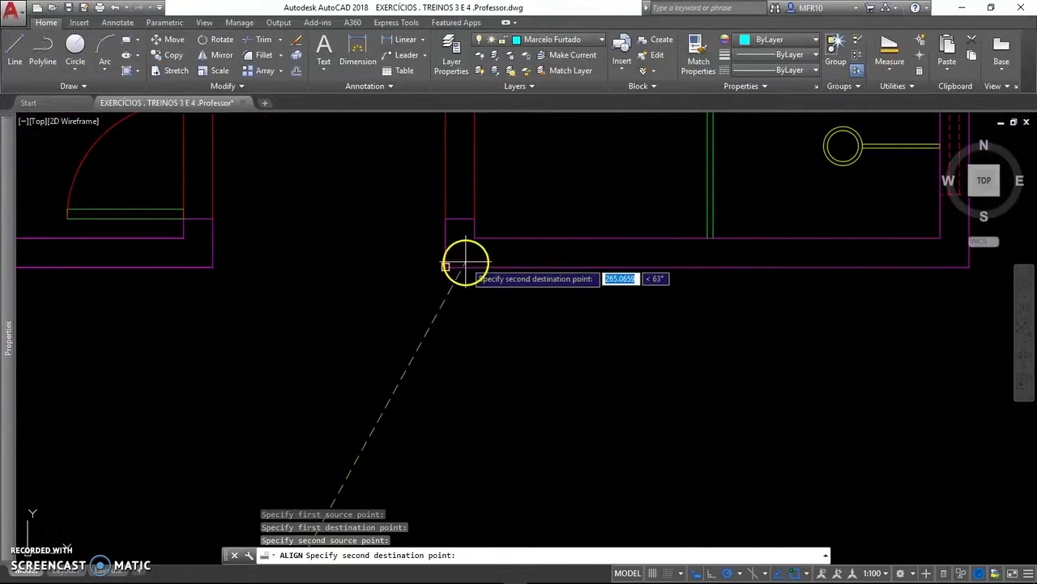
click(474, 238)
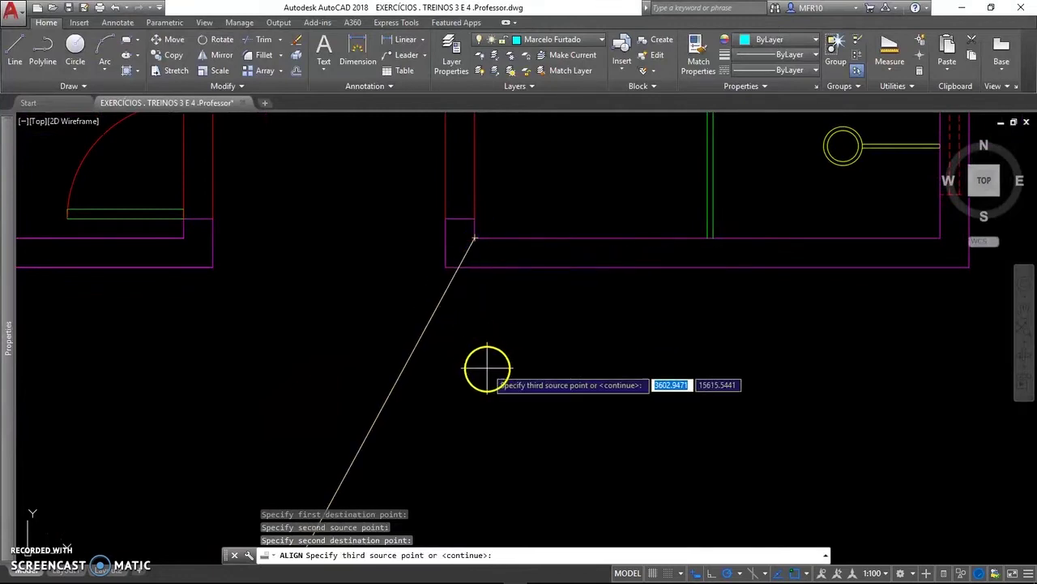
key(Return)
key(Return)
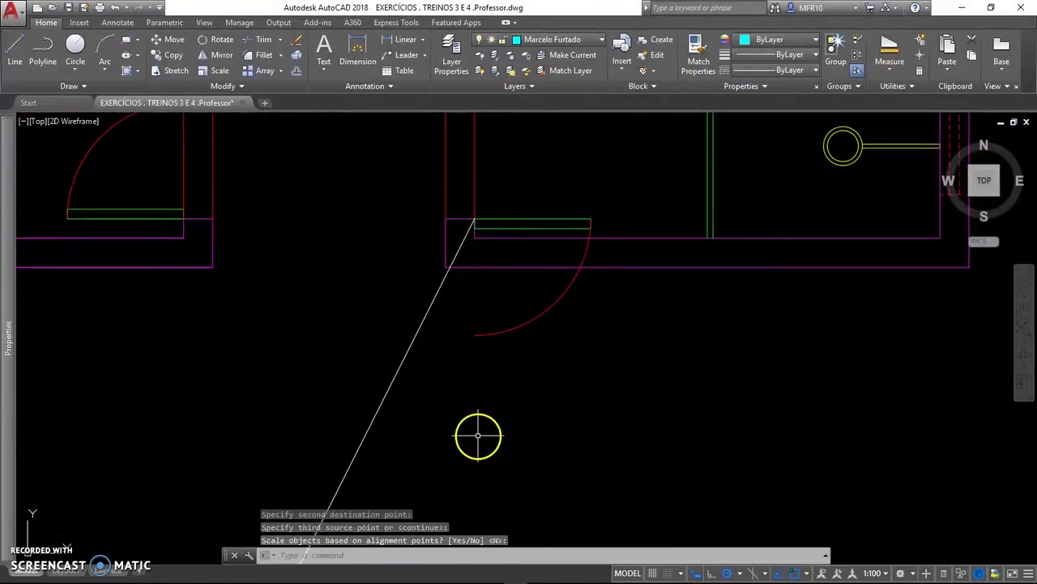
scroll(478, 436, down, 2)
scroll(466, 450, down, 1)
scroll(463, 456, down, 2)
middle_drag(463, 457, 463, 389)
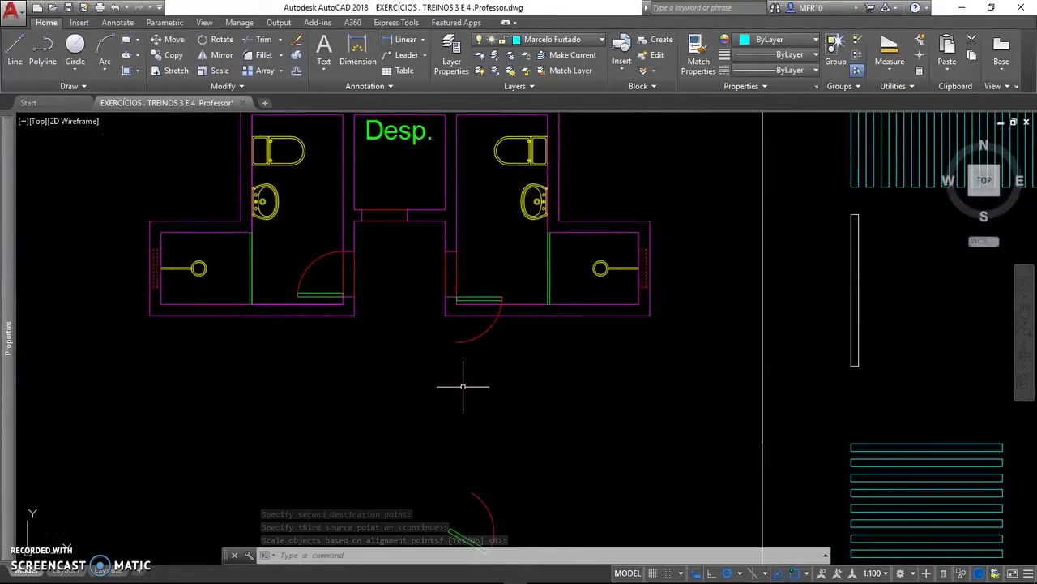
- Undo the previous door placement and start ALIGN on the right-hand loose door
key(ctrl+z)
key(ctrl+z)
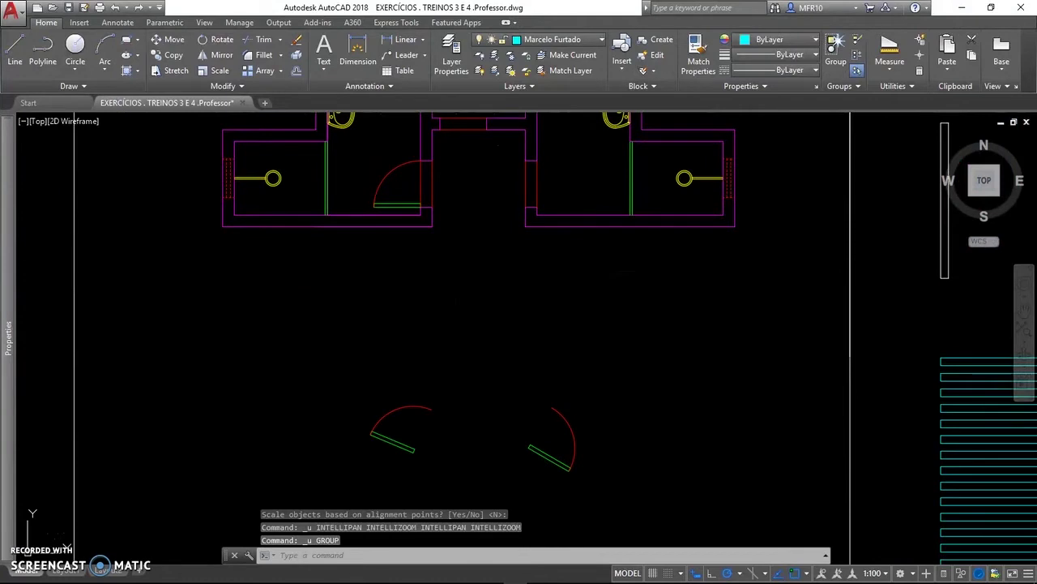
middle_drag(470, 398, 423, 365)
text(l)
key(Return)
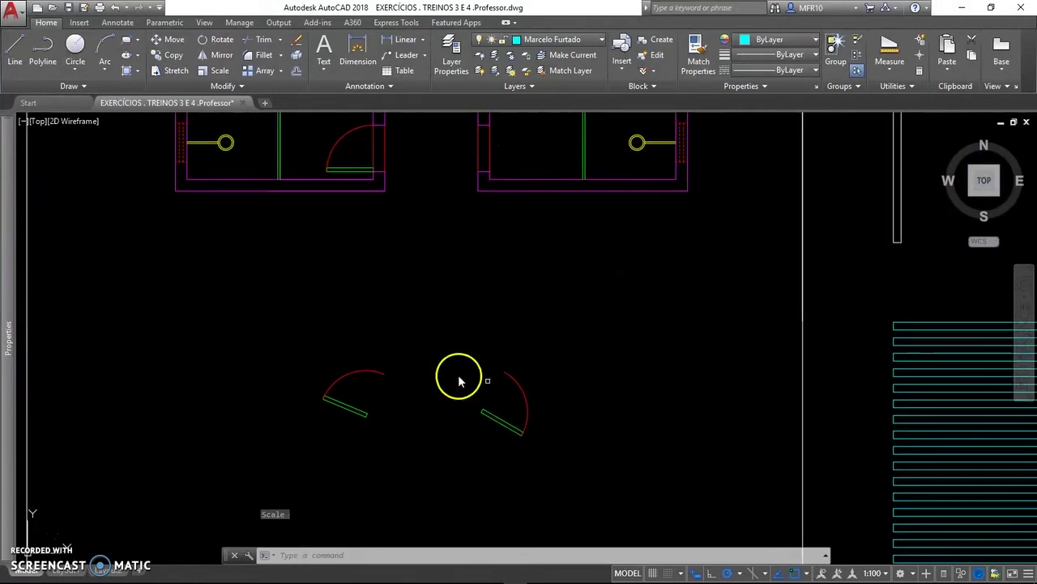
click(525, 424)
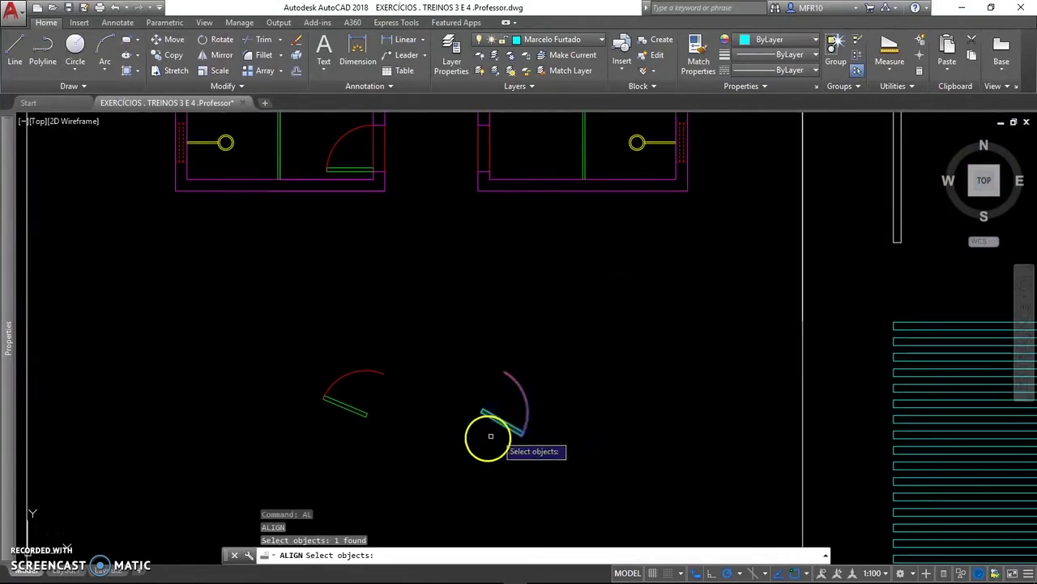
key(Return)
- Match the door's hinge corner and second point to the right bathroom's opening, without scaling
click(480, 412)
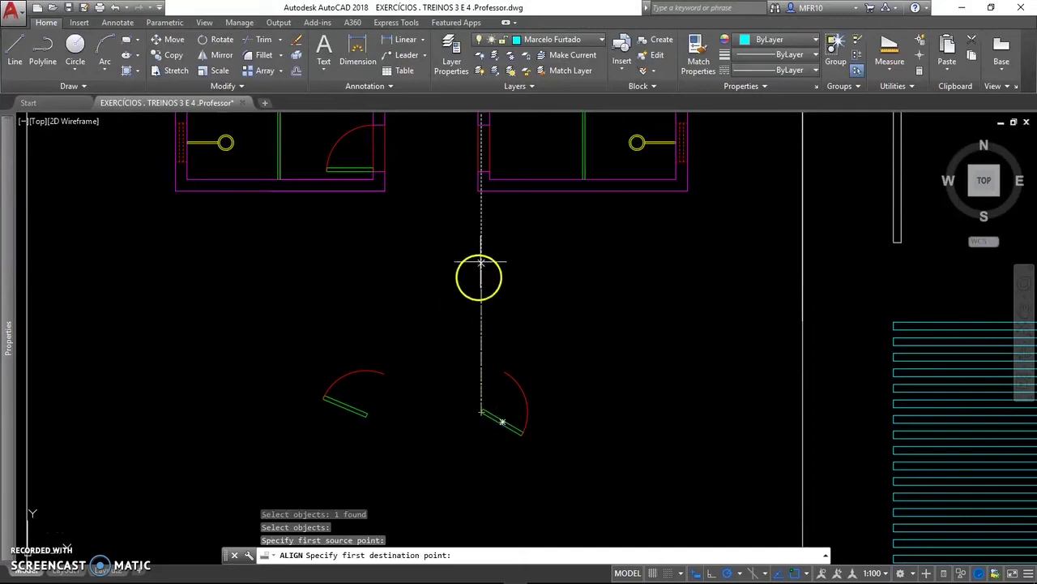
click(490, 174)
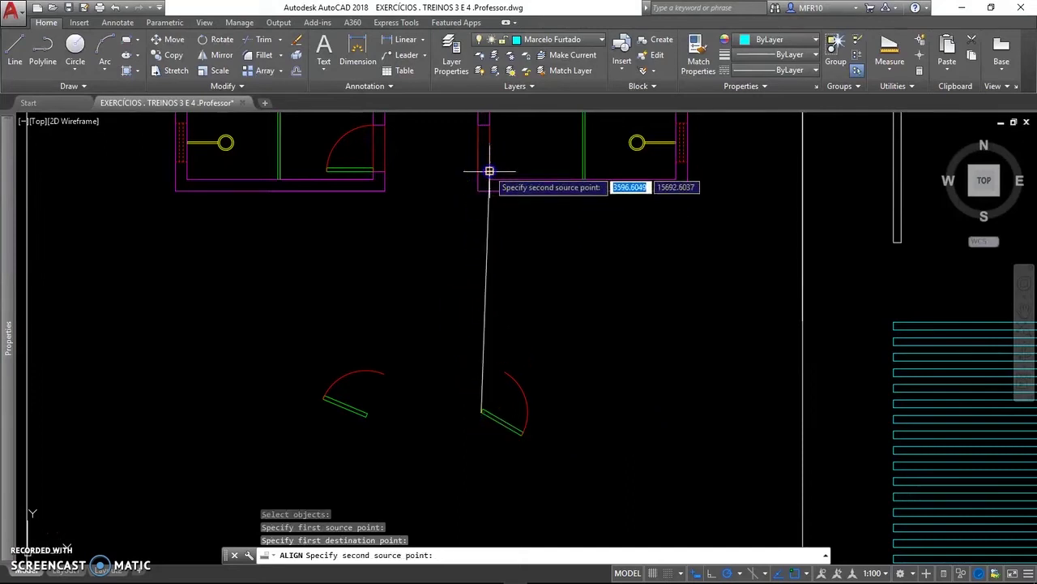
click(504, 371)
middle_drag(502, 271, 486, 344)
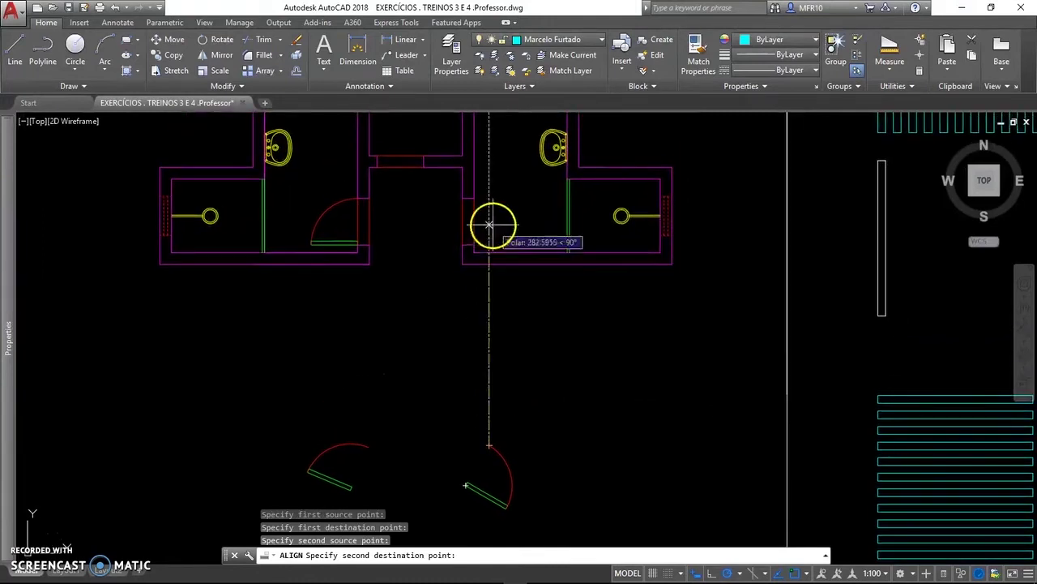
click(474, 197)
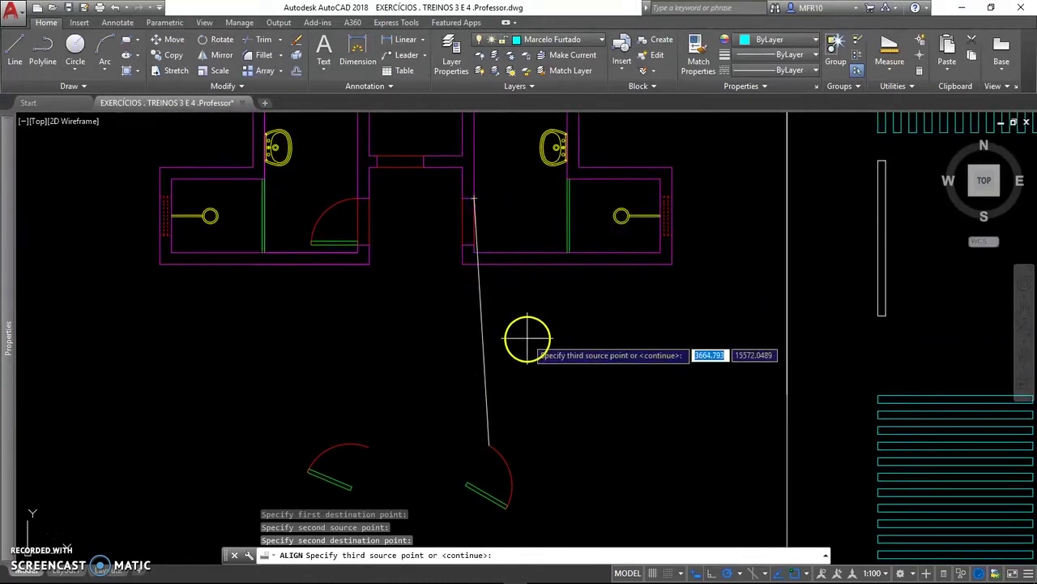
key(Return)
key(Return)
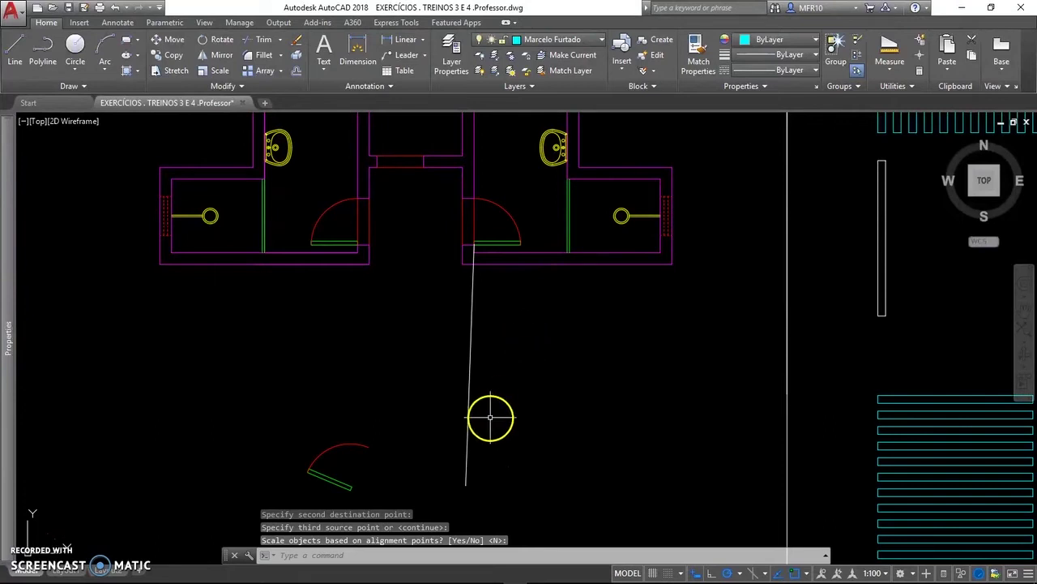
middle_drag(490, 418, 435, 440)
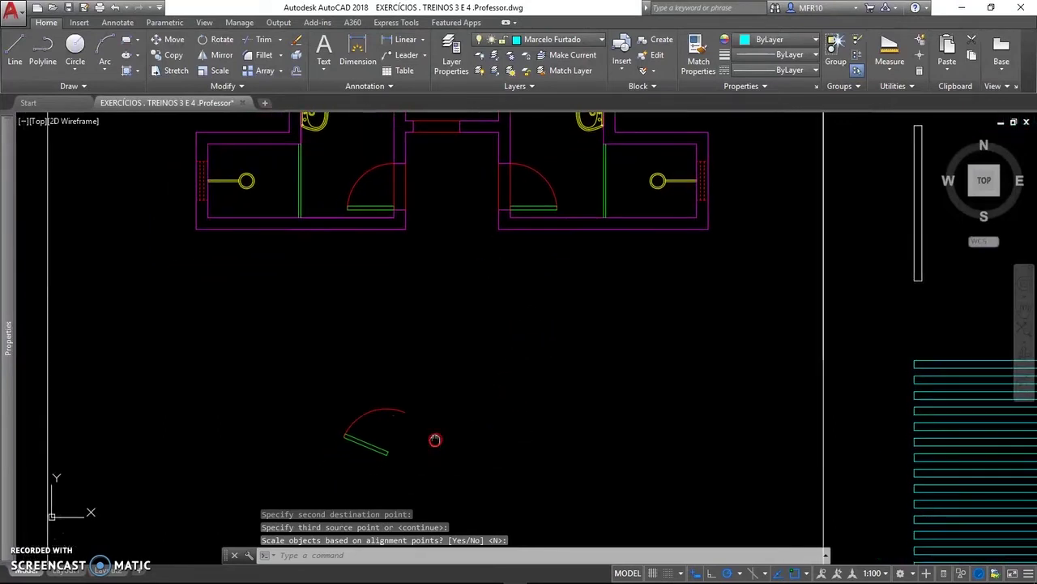
- Start aligning the last remaining loose door
key(Return)
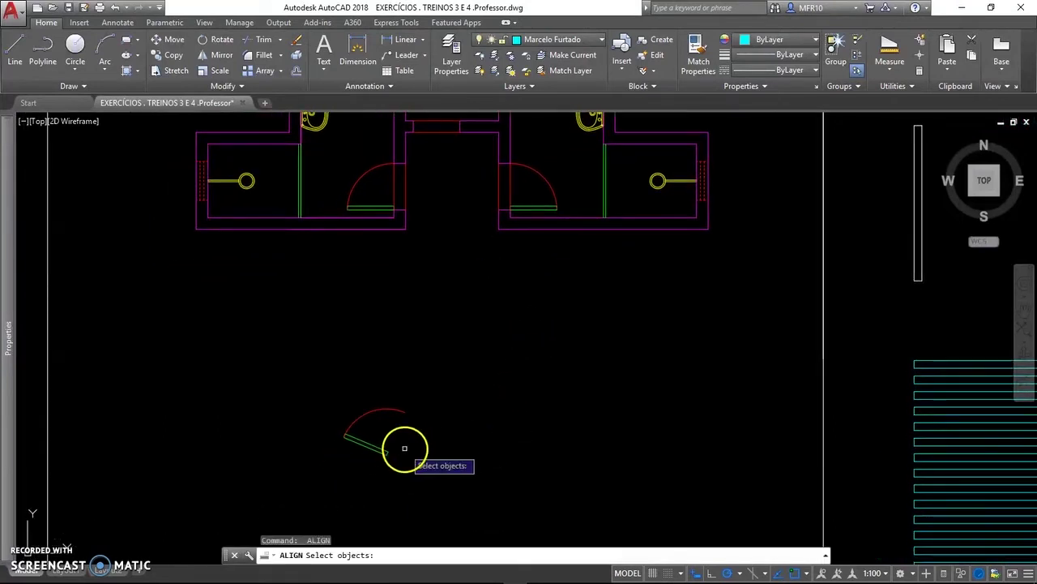
click(383, 448)
key(Return)
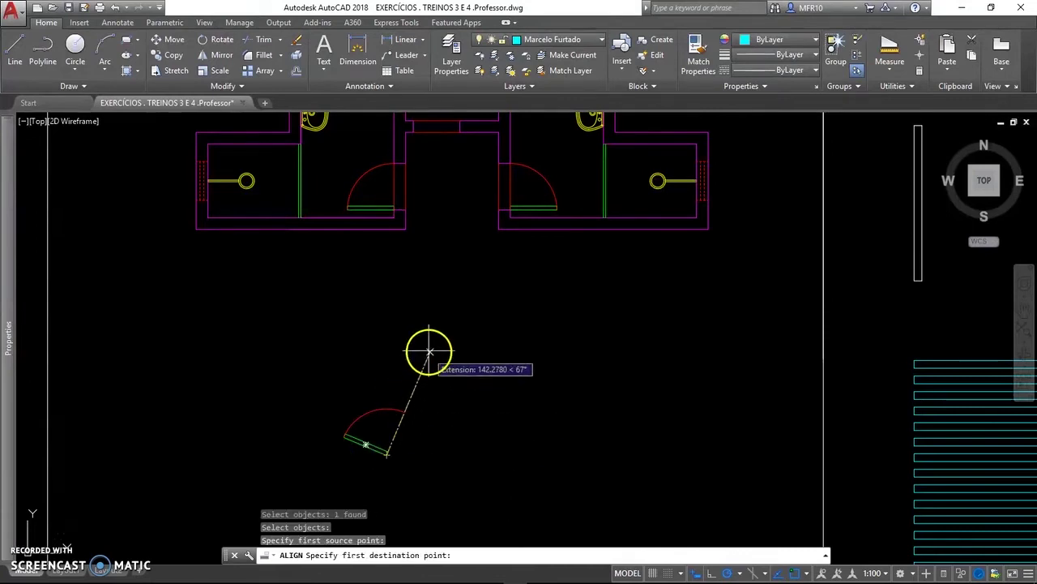
scroll(405, 394, down, 1)
scroll(393, 201, up, 5)
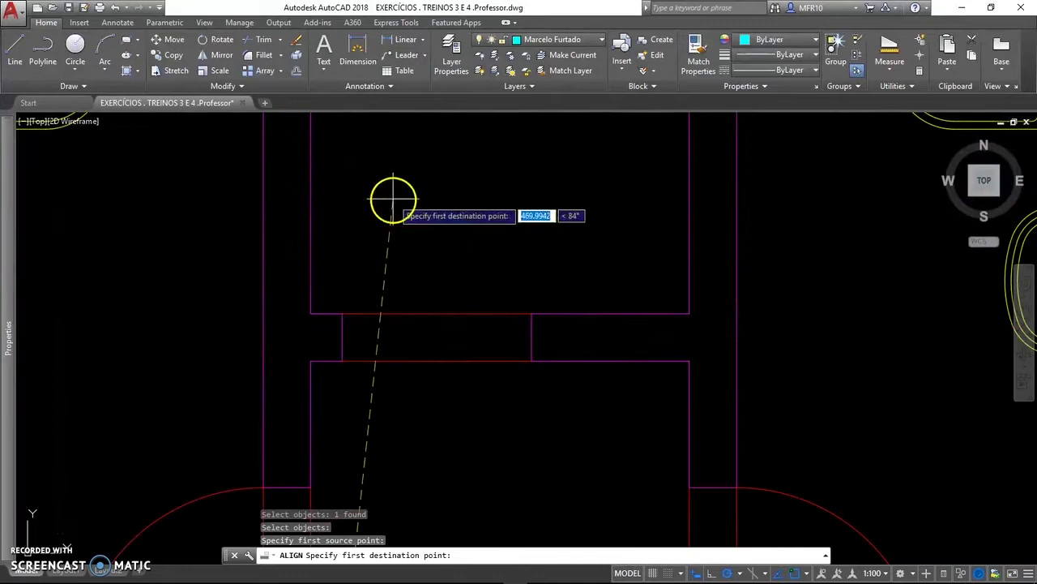
- Match the door's reference points to the Desp. opening corners and keep its original size
click(343, 312)
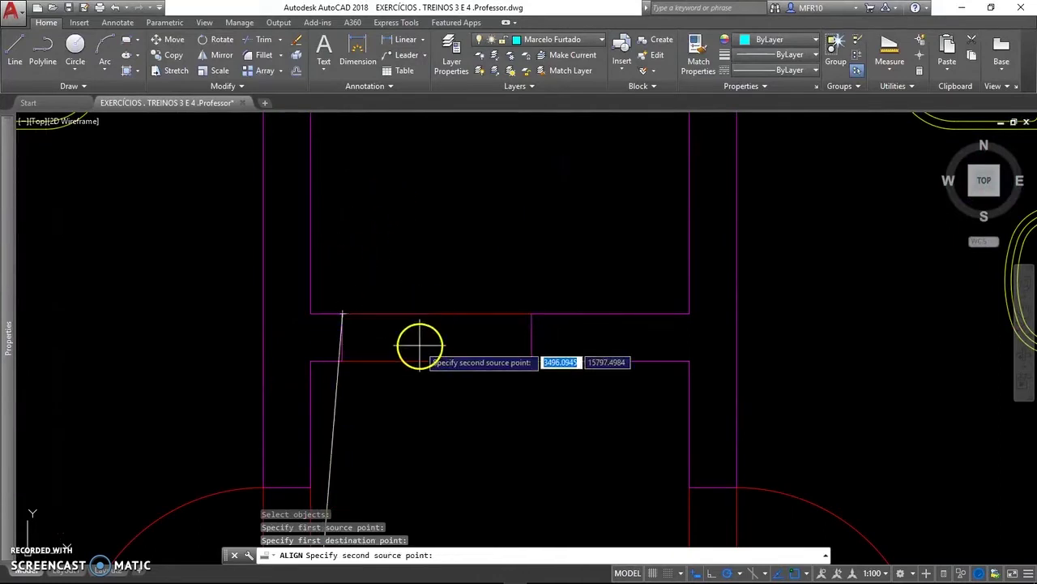
scroll(413, 354, down, 3)
scroll(412, 186, up, 1)
scroll(380, 363, down, 2)
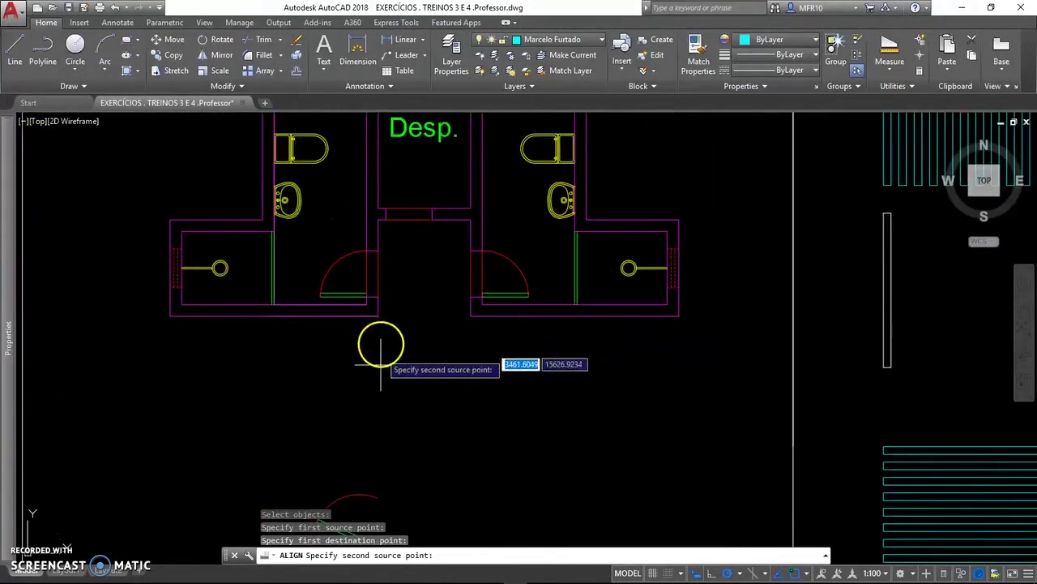
click(378, 495)
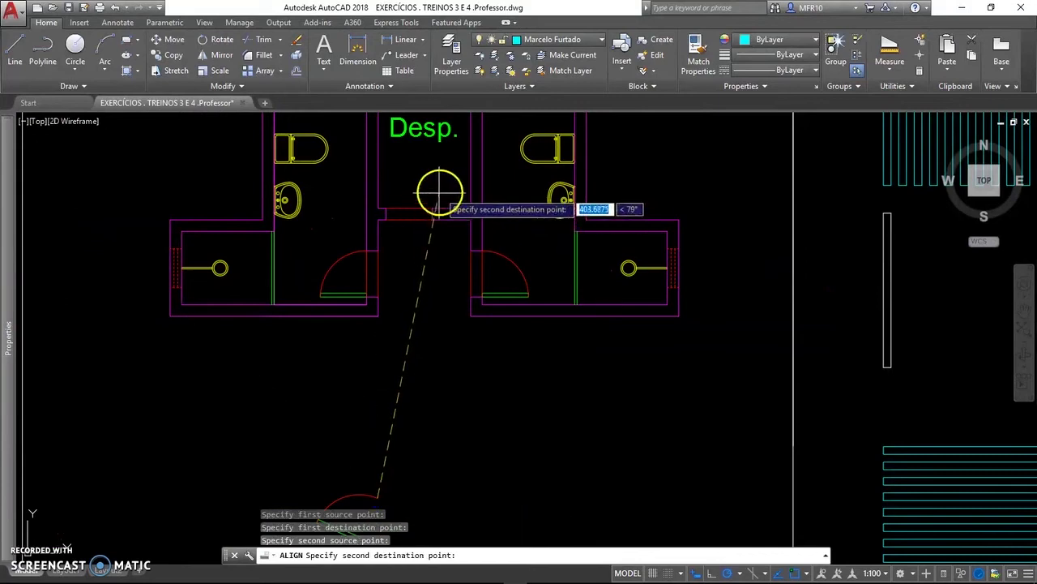
click(432, 207)
key(Return)
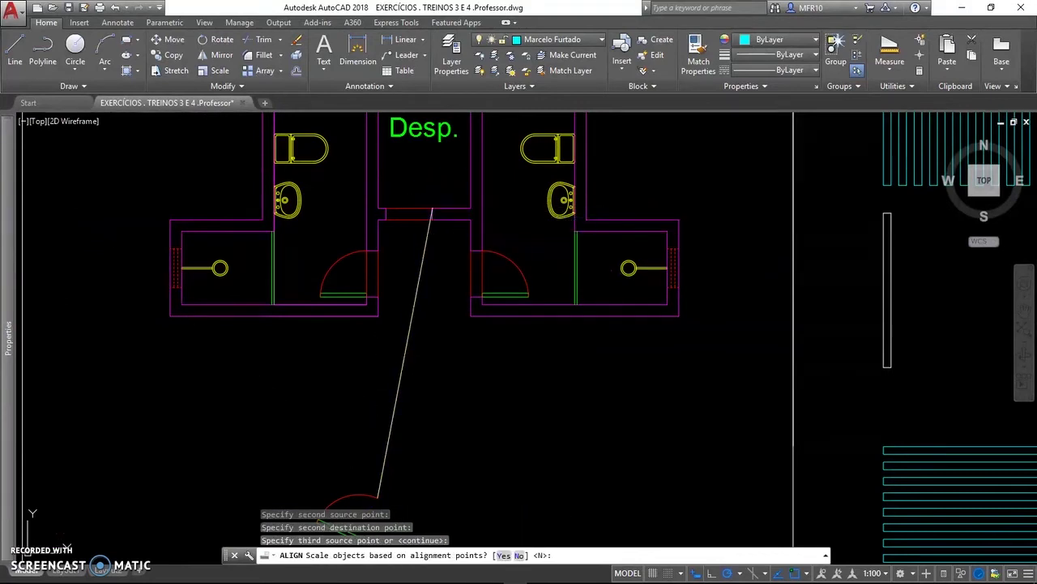
key(Return)
scroll(438, 369, down, 1)
scroll(454, 365, down, 1)
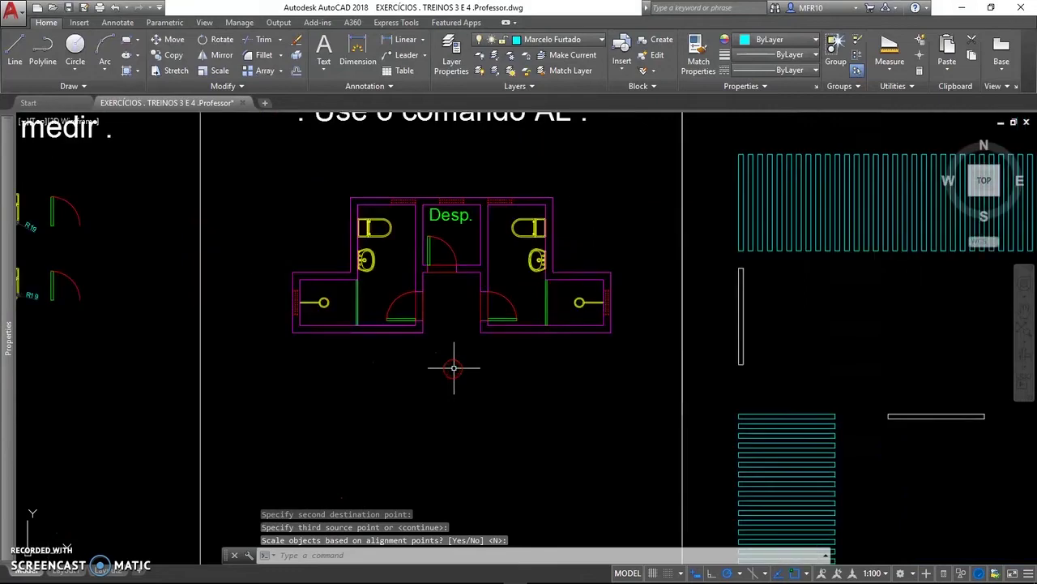
scroll(461, 369, down, 4)
scroll(461, 377, down, 2)
scroll(442, 438, down, 1)
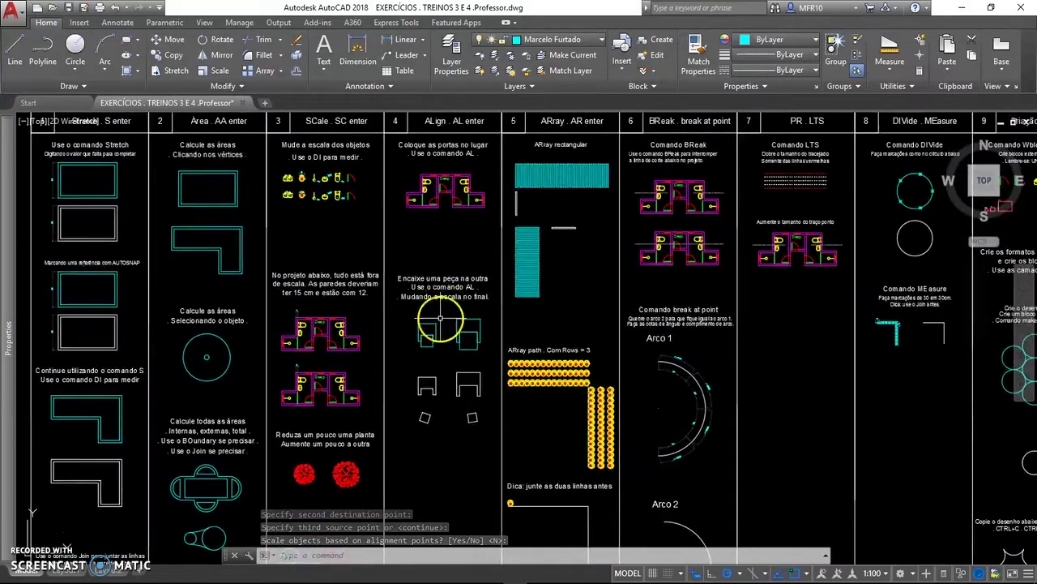
scroll(448, 359, up, 5)
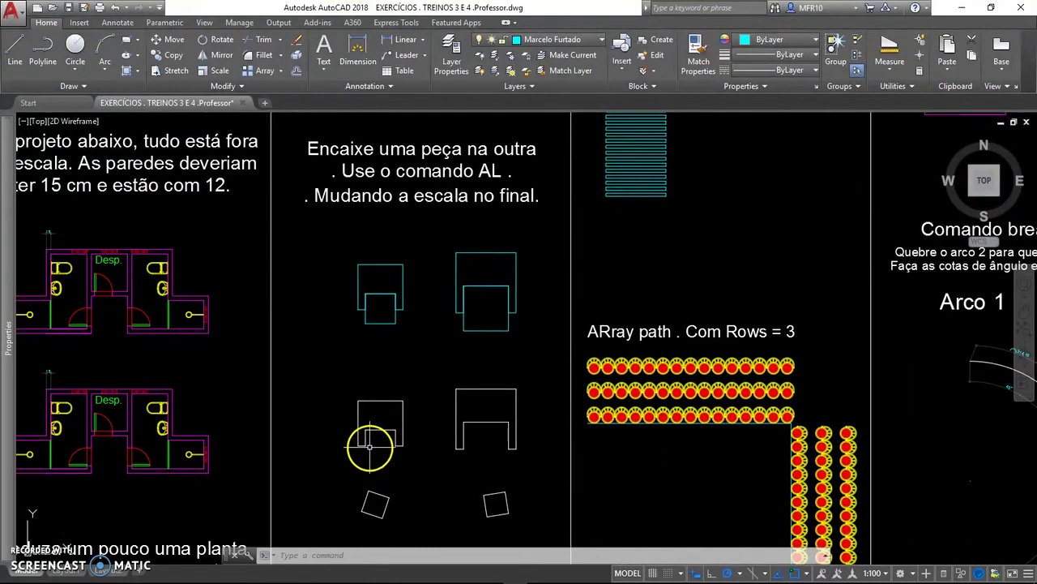
text(al)
key(Return)
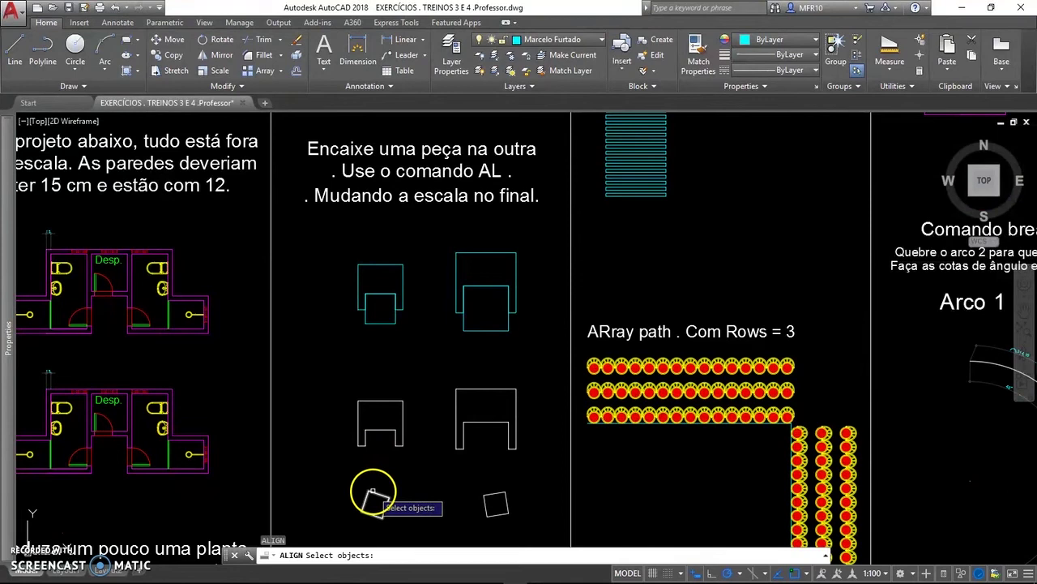
key(Return)
click(369, 491)
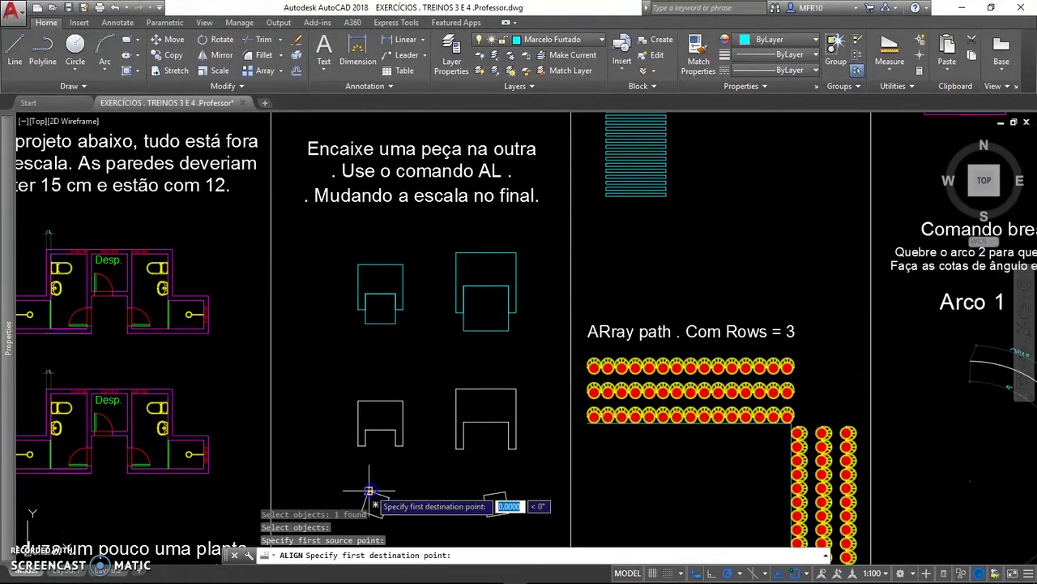
click(365, 430)
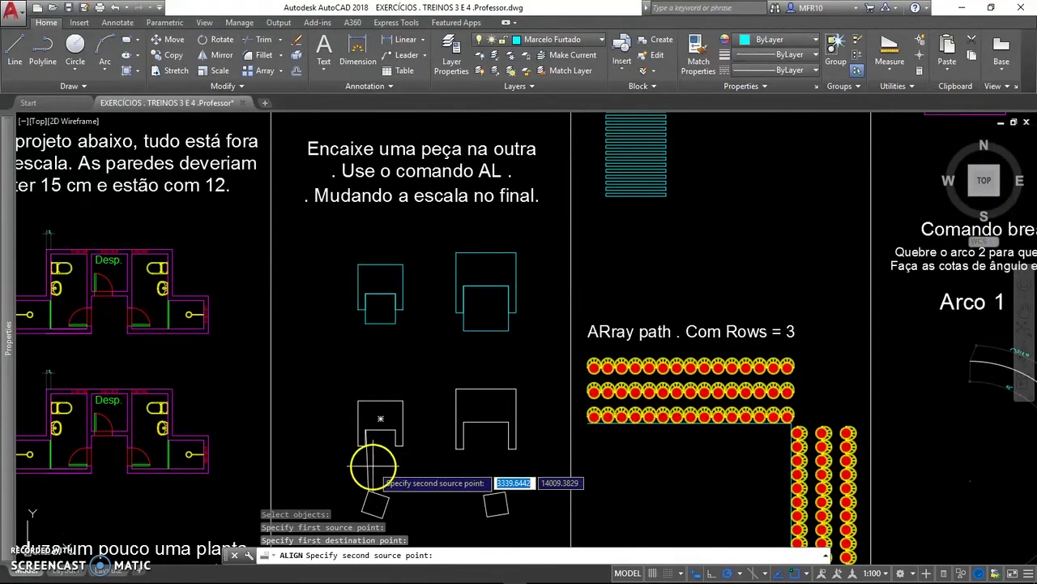
scroll(389, 364, up, 2)
scroll(406, 343, up, 2)
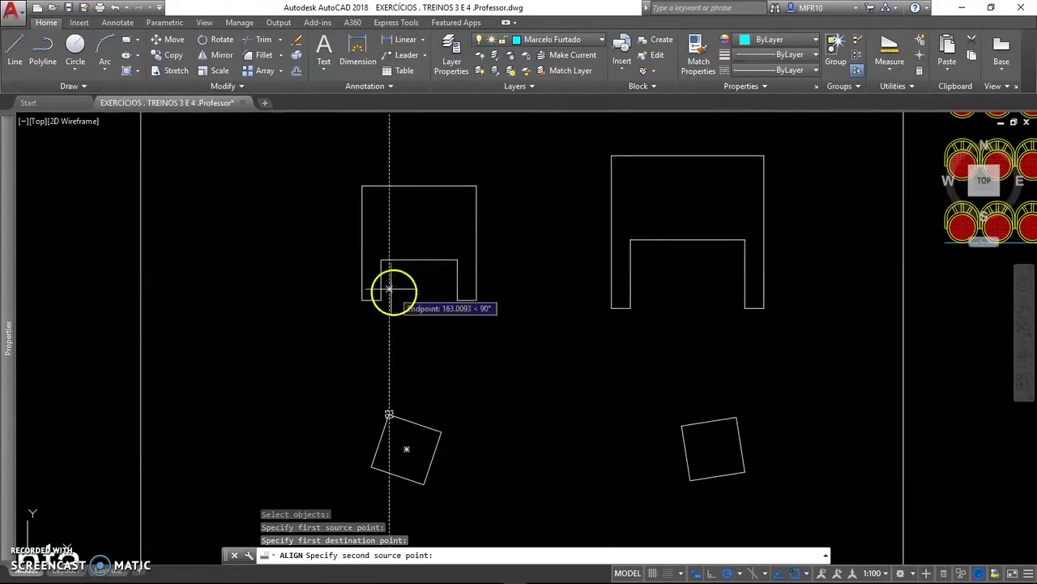
click(442, 430)
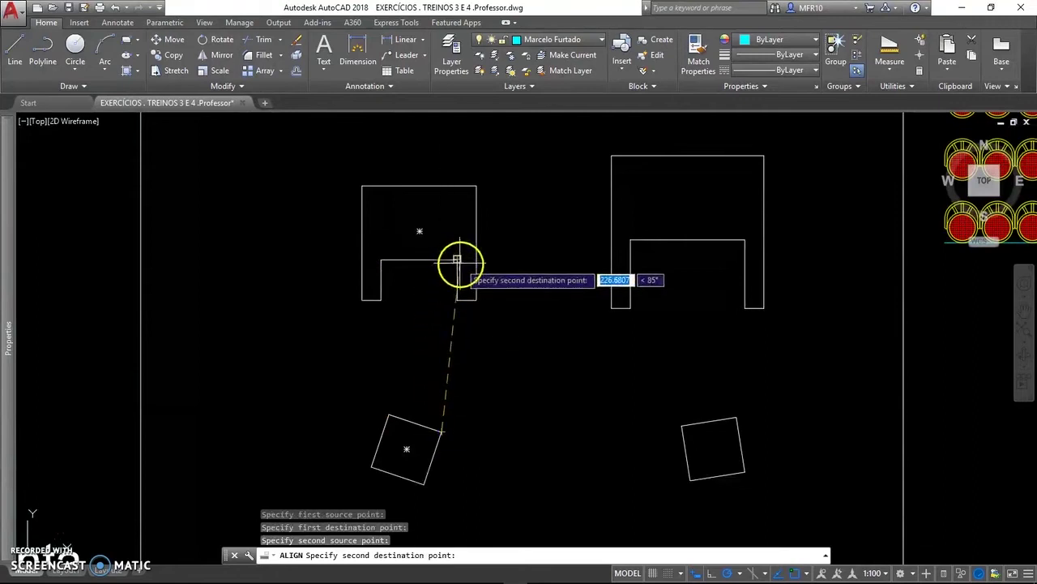
click(457, 259)
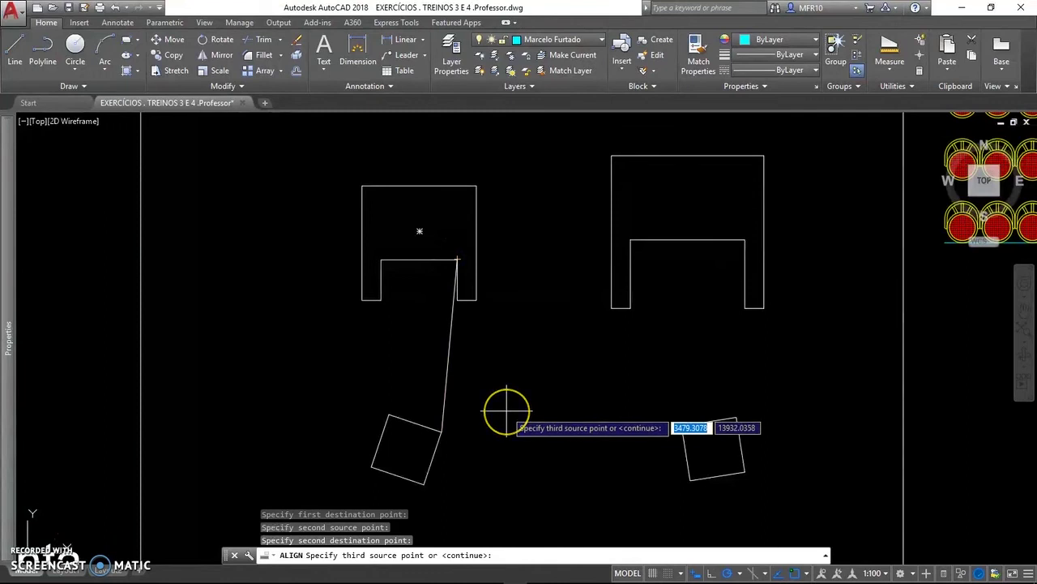
key(Return)
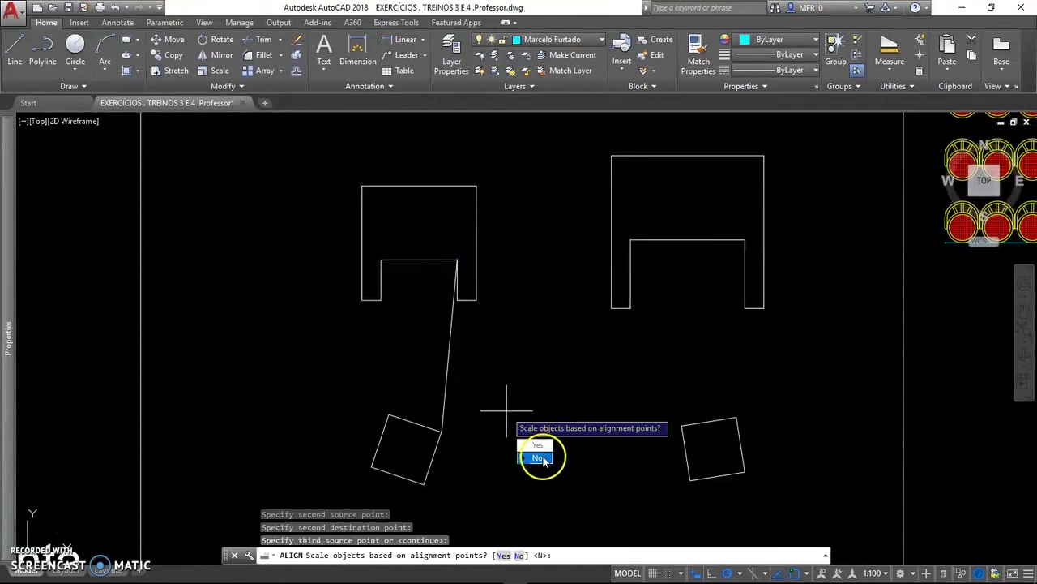
click(539, 458)
middle_drag(461, 406, 471, 406)
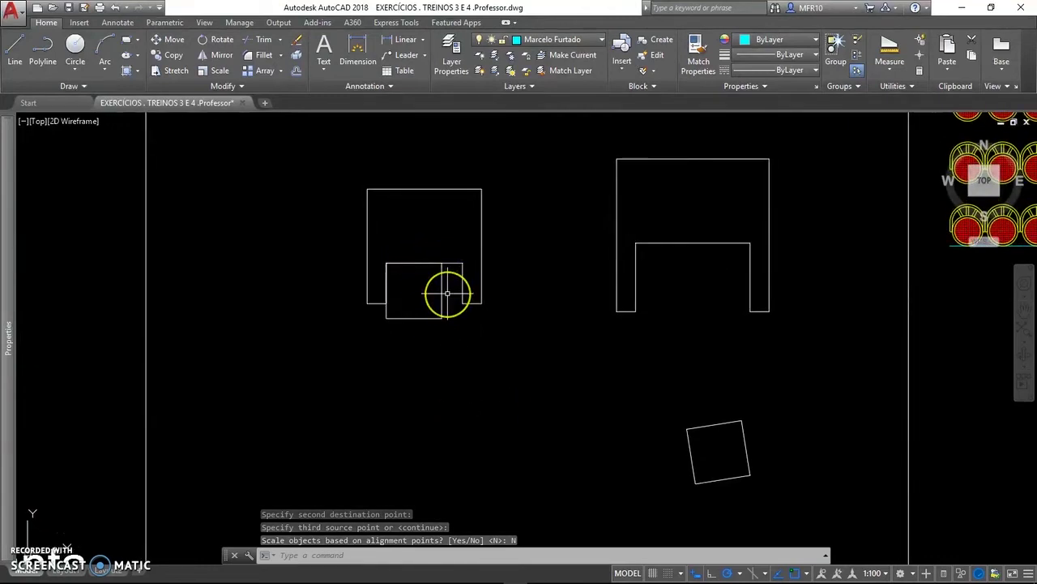
key(ctrl+z)
key(ctrl+z)
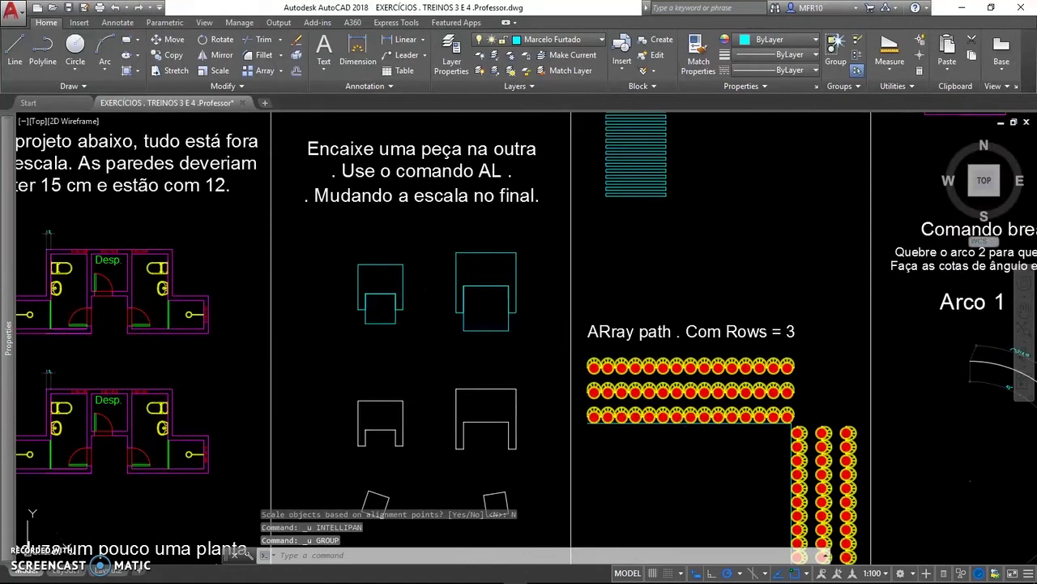
- Start ALIGN and window-select the lower-left square near the U-shapes
middle_drag(447, 294, 479, 200)
scroll(460, 324, up, 2)
scroll(461, 332, up, 2)
middle_drag(461, 364, 464, 290)
text(al)
key(Return)
click(374, 448)
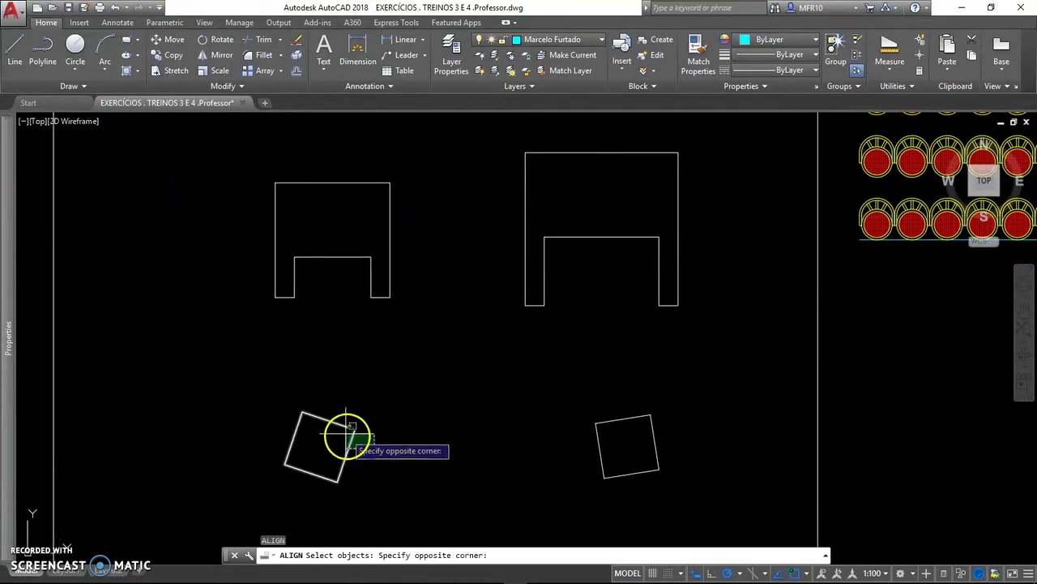
click(345, 436)
key(Return)
- Match the square's two top corners to the left notch corners and scale it to fit
click(352, 426)
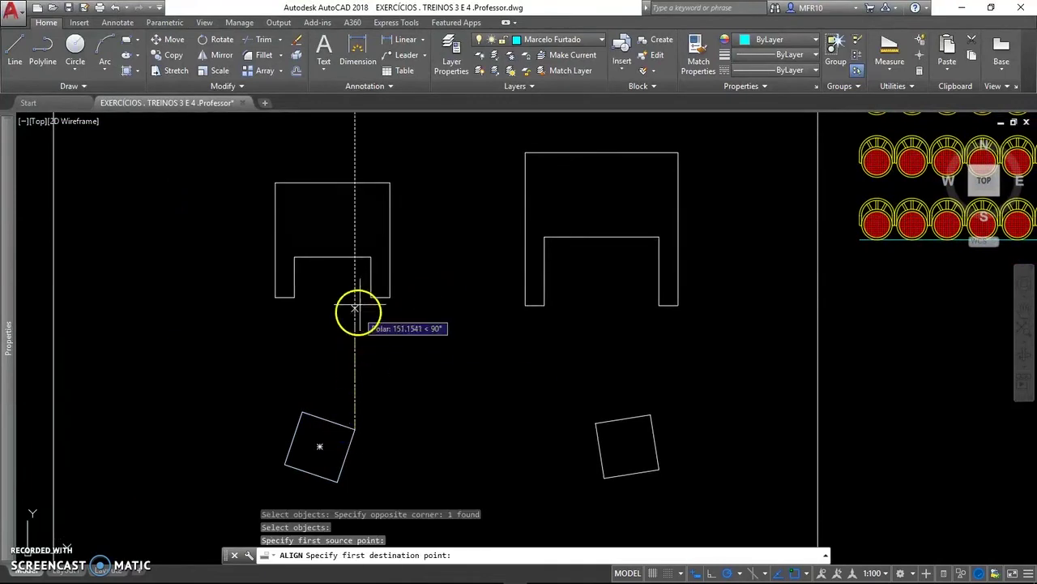
click(372, 257)
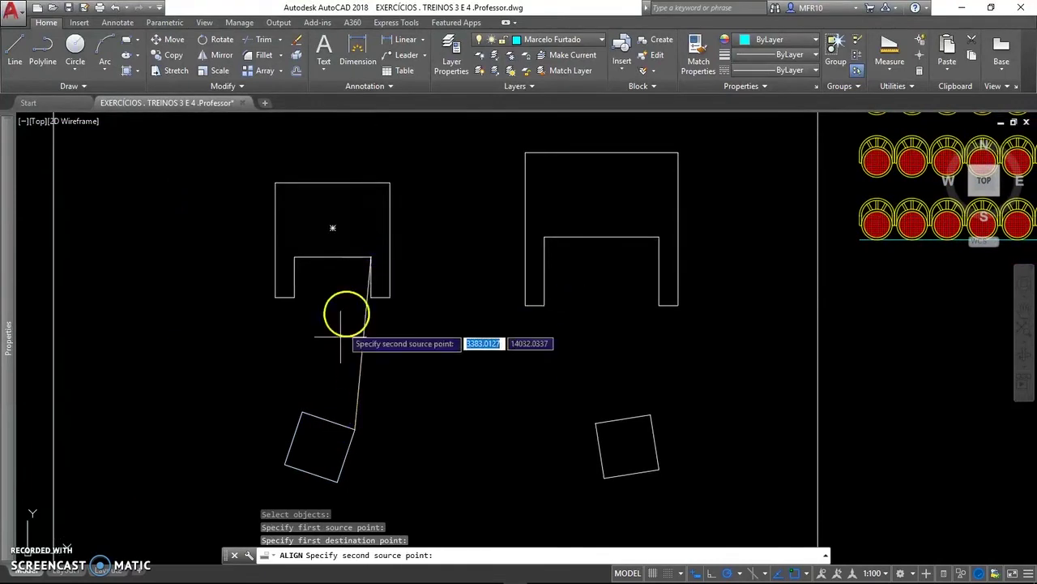
click(302, 411)
click(294, 256)
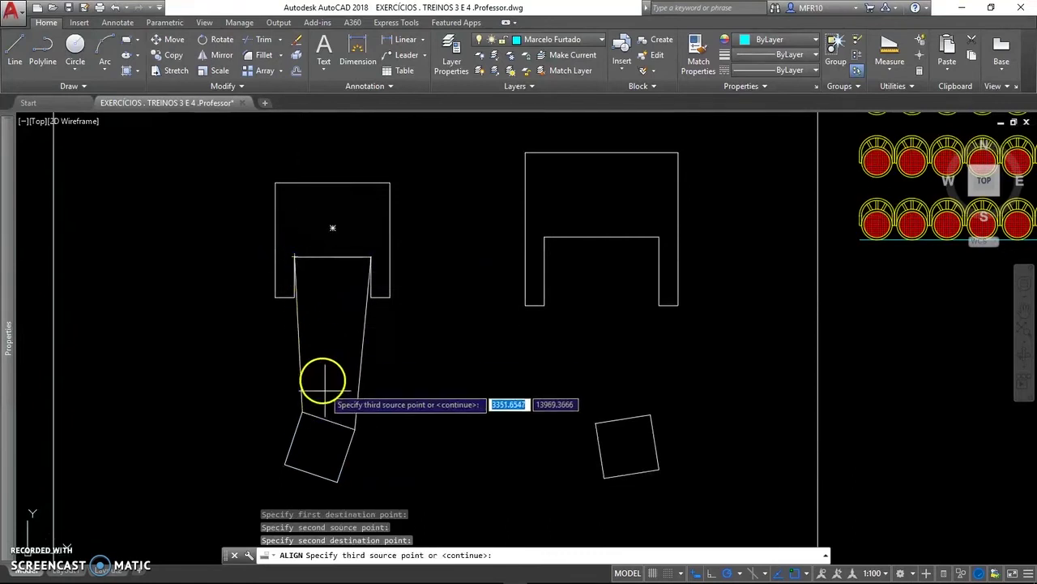
key(Return)
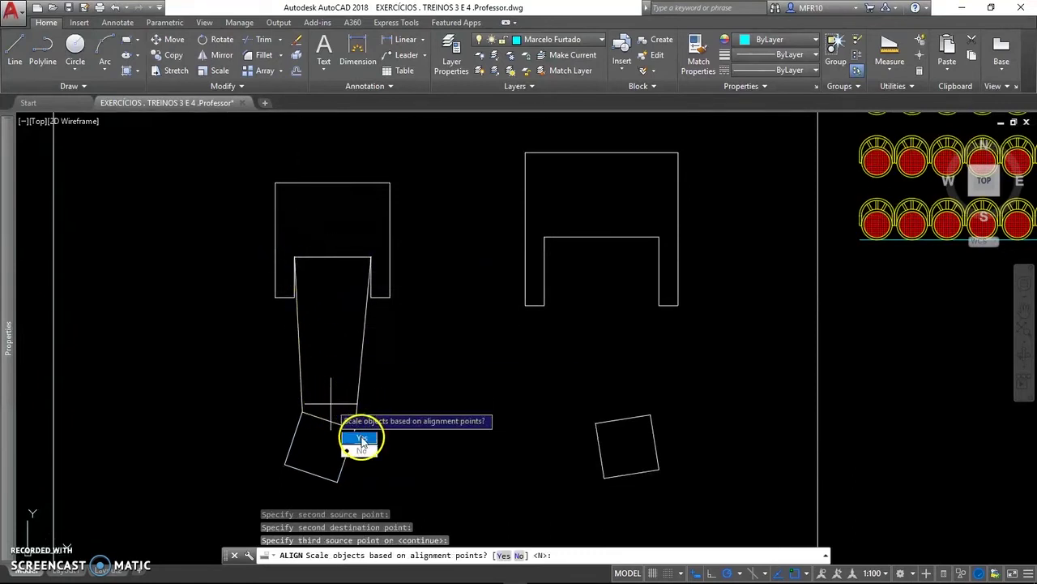
click(362, 440)
mouse_move(471, 415)
middle_down()
mouse_move(455, 416)
mouse_move(470, 430)
middle_up()
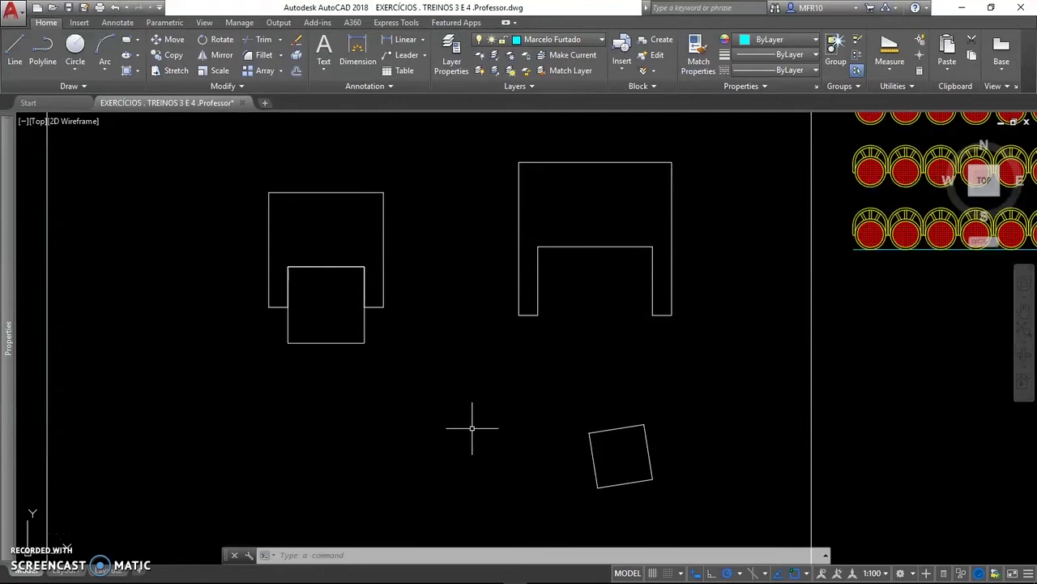
- ALIGN the right square's two corners to the larger opening's upper corners, scaling it to fill
text(AL)
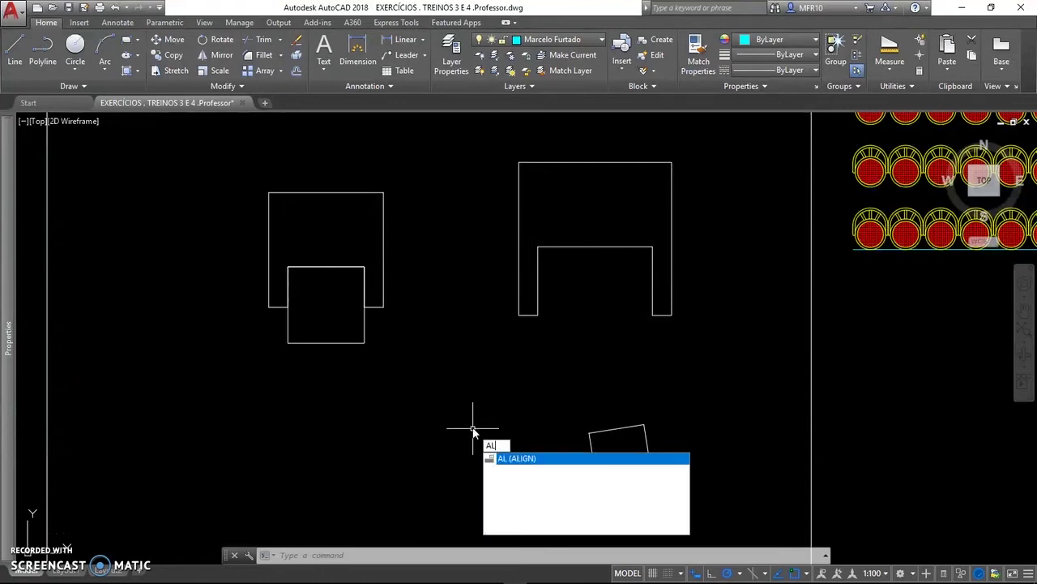
key(Return)
click(673, 460)
click(622, 416)
key(Return)
click(621, 456)
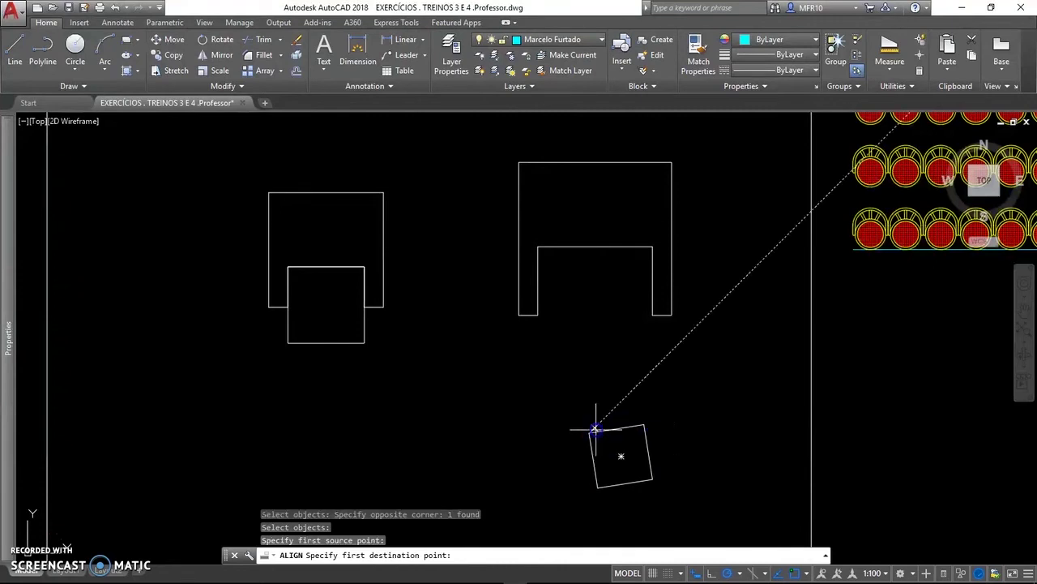
click(539, 246)
click(644, 425)
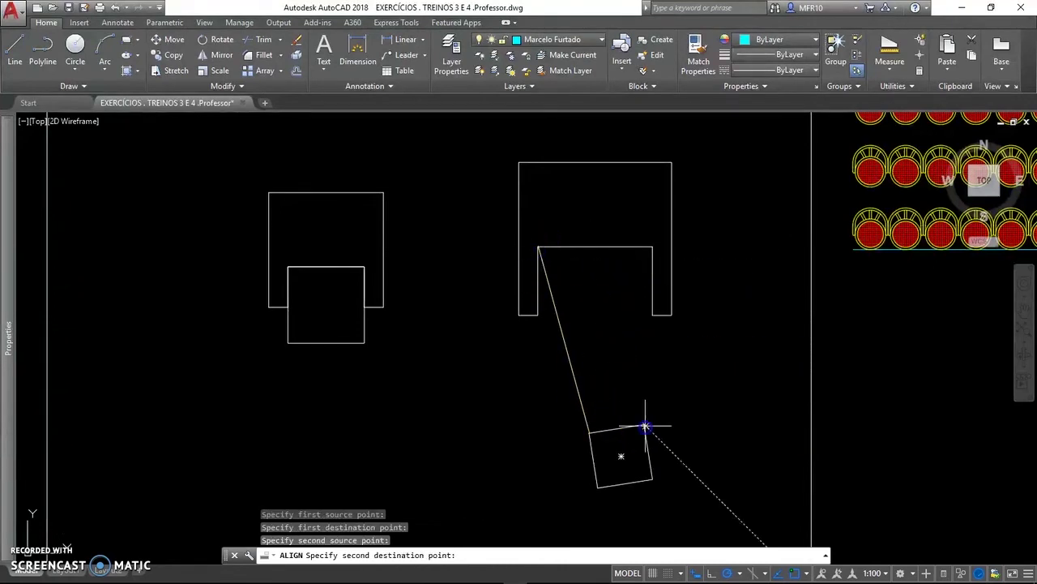
click(653, 247)
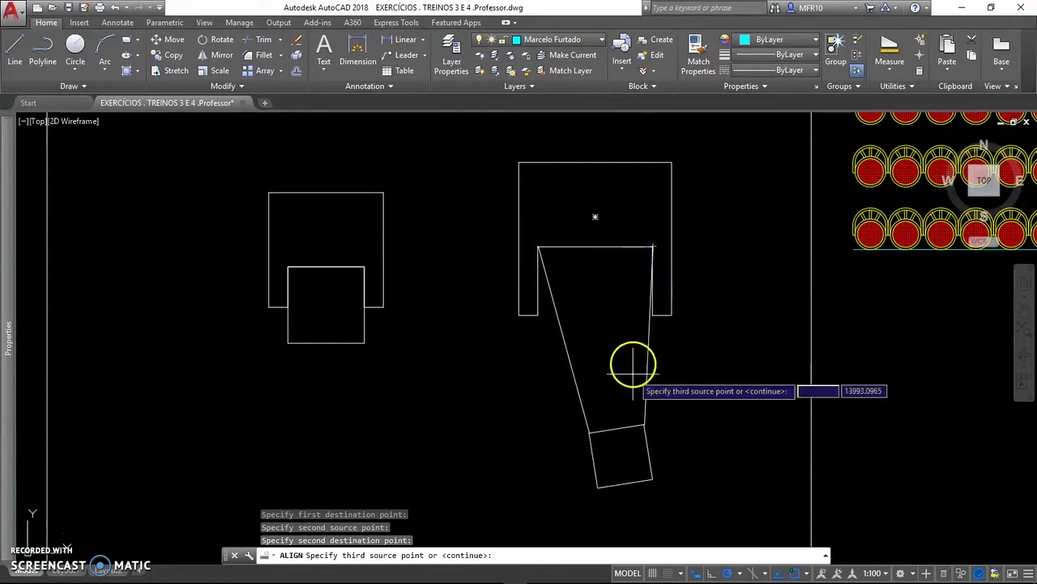
key(Return)
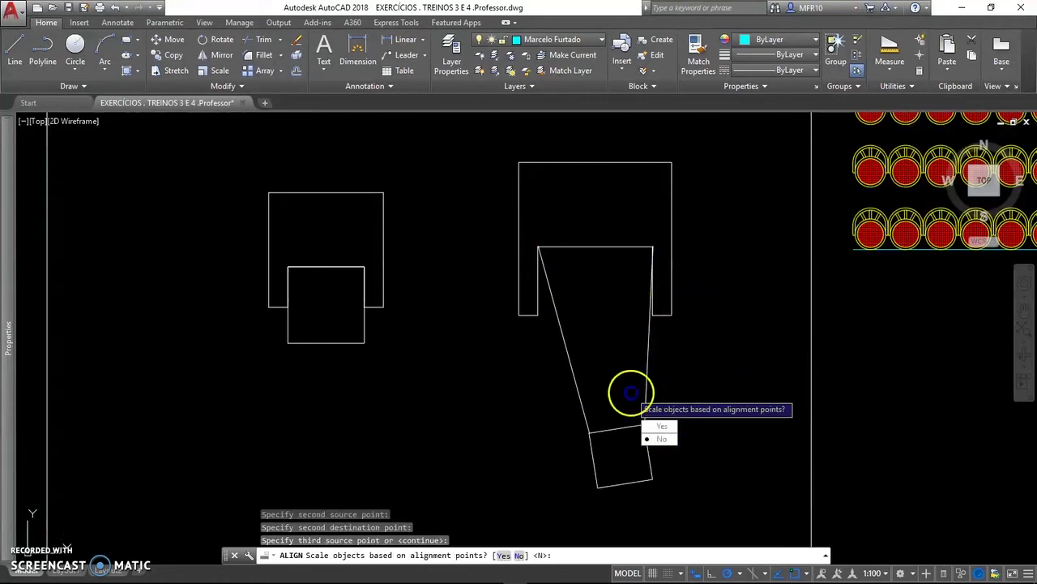
click(662, 427)
scroll(525, 408, down, 2)
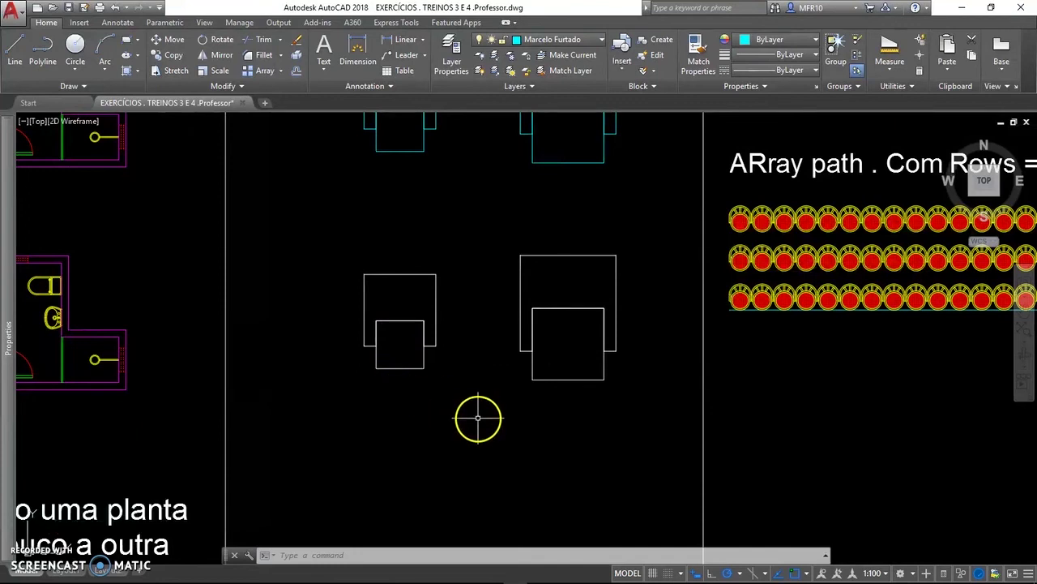
- Zoom out and pan to centre the ALign column header and its door floor plan
scroll(478, 419, down, 2)
scroll(478, 416, down, 2)
scroll(428, 308, down, 2)
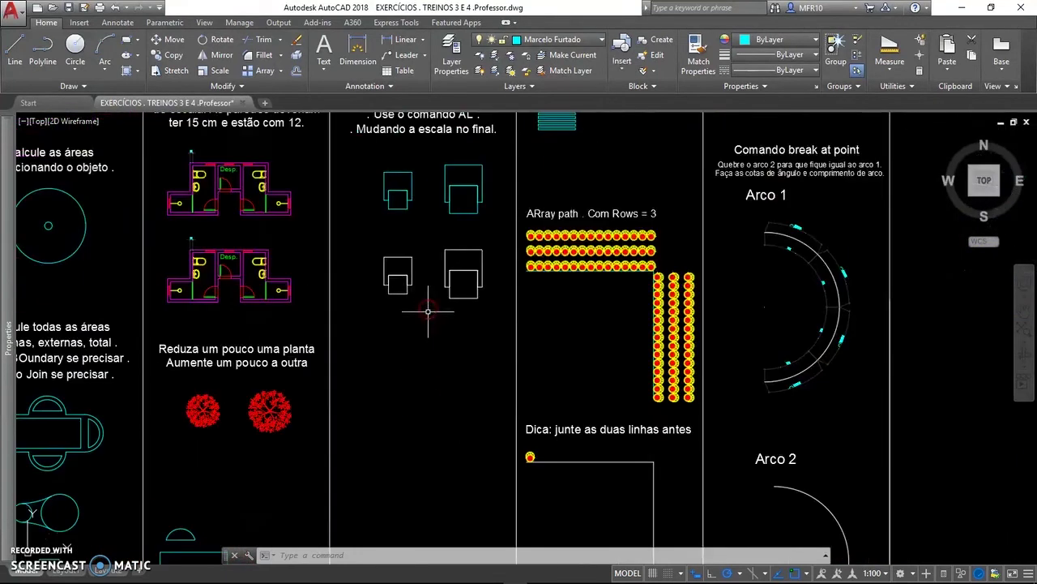
scroll(426, 297, down, 2)
middle_drag(448, 241, 458, 291)
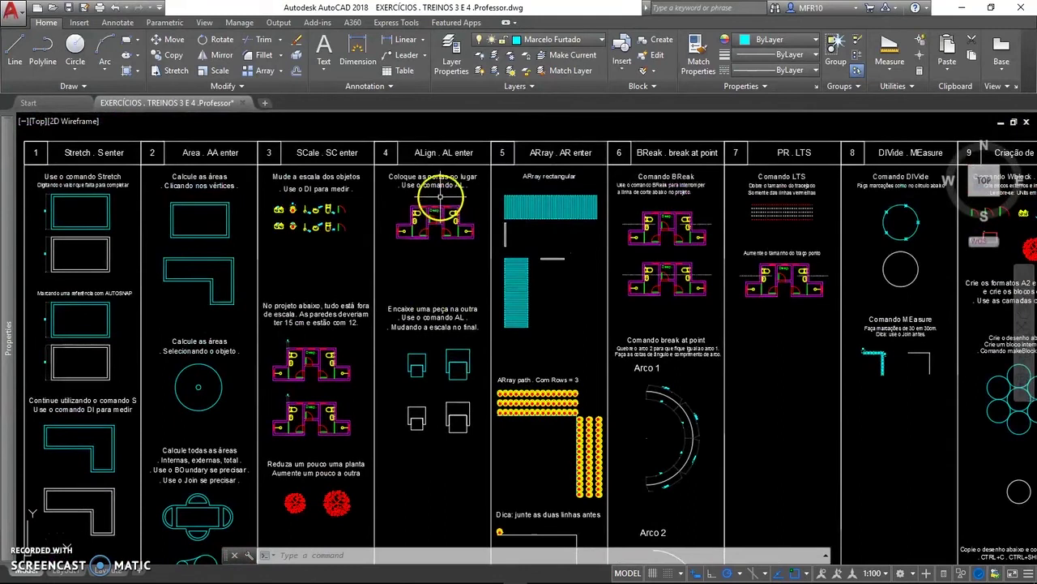
scroll(438, 151, up, 4)
scroll(438, 151, up, 2)
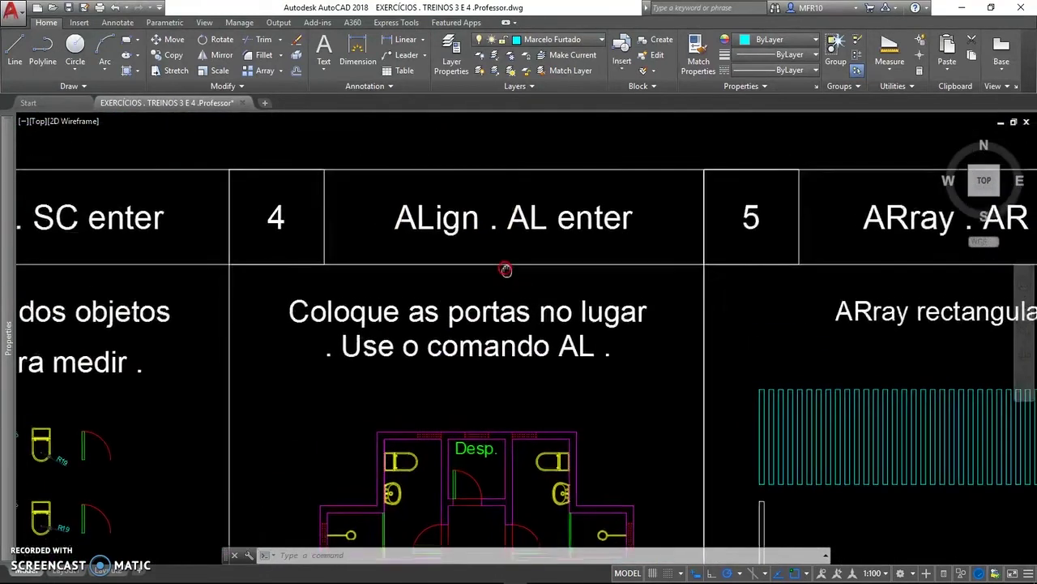
middle_drag(511, 271, 518, 242)
scroll(518, 242, down, 2)
scroll(527, 247, up, 1)
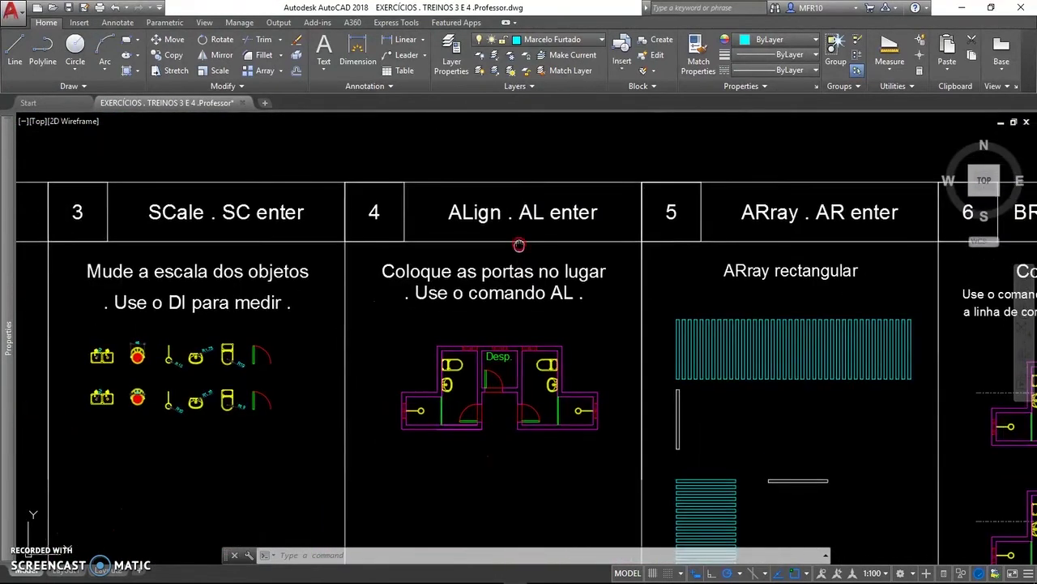